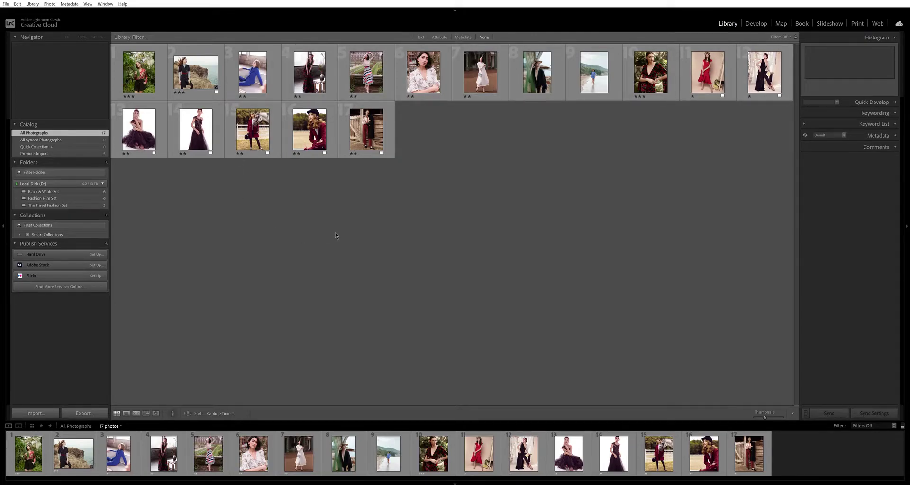
Step: Switch from the Library to the Develop module
click(6, 4)
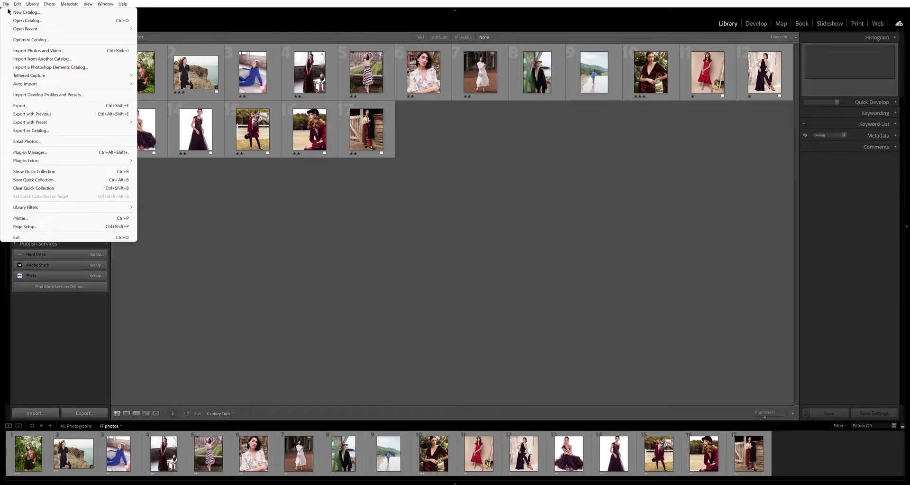
key(Escape)
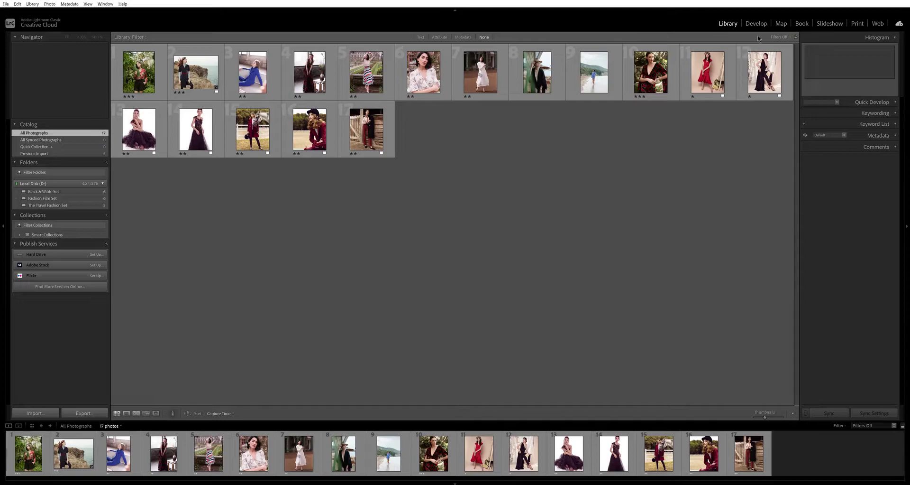
click(755, 23)
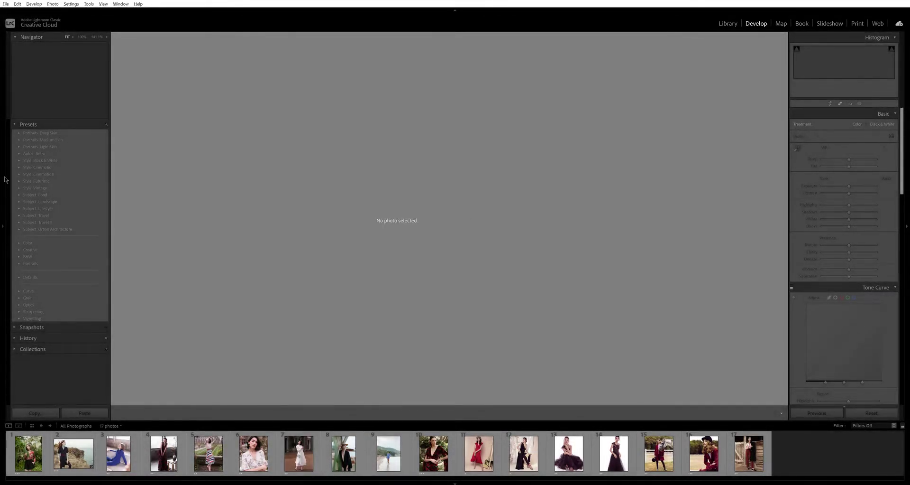
Step: Collapse the left presets panel and show the toolbar below the photo
click(3, 178)
mouse_move(1, 197)
key(t)
Step: Import all preset files from the Desktop [EDM]-B&W folder, then open the first photo
click(106, 125)
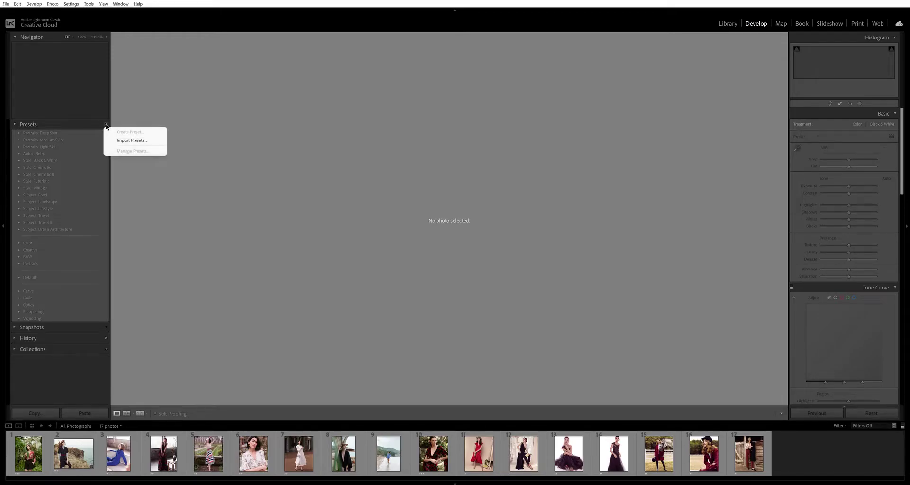
click(133, 142)
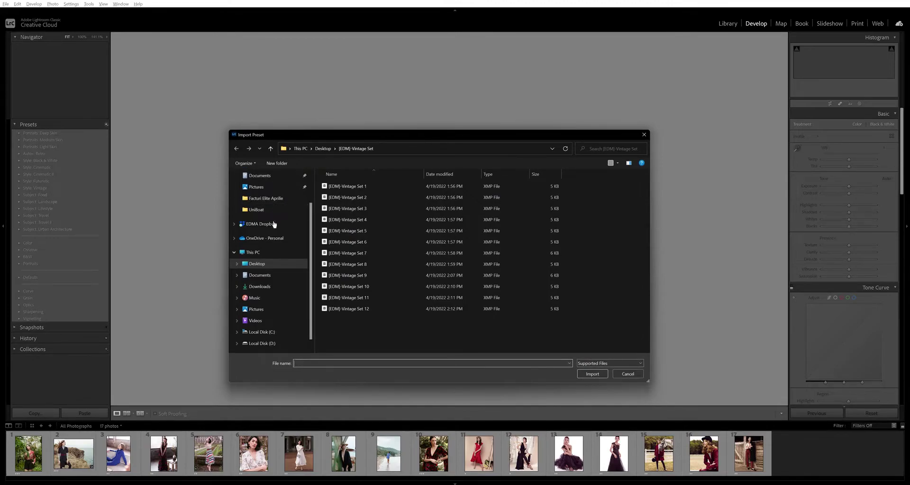
click(330, 149)
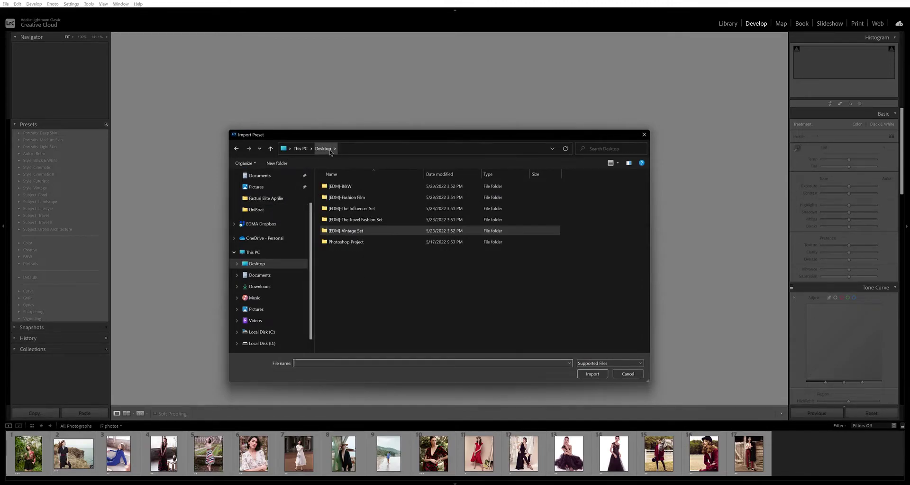
double_click(365, 187)
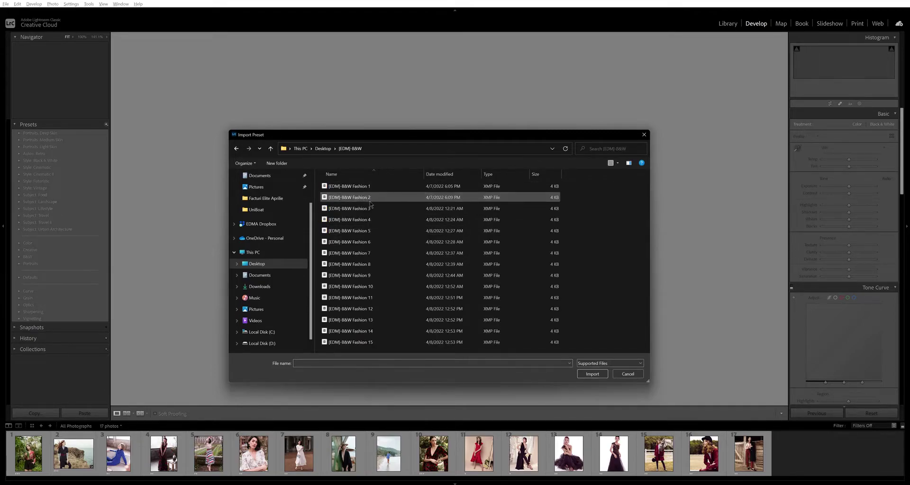
key(ctrl+a)
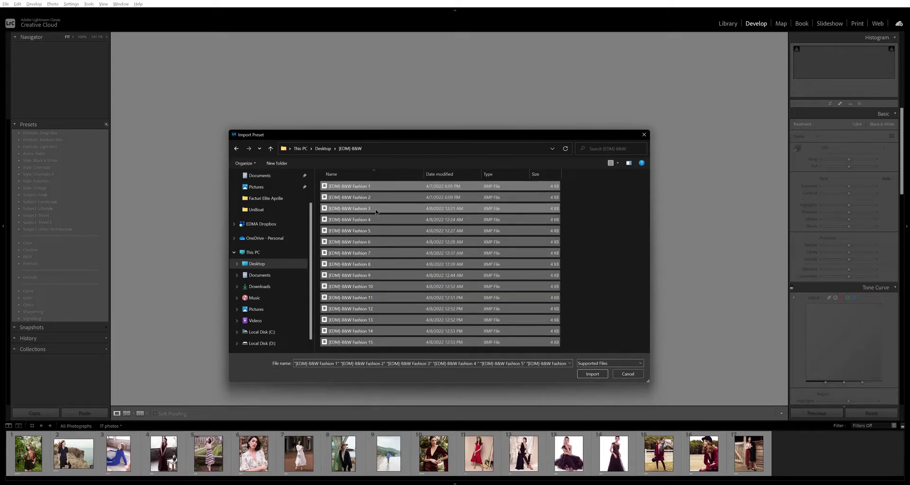
click(592, 374)
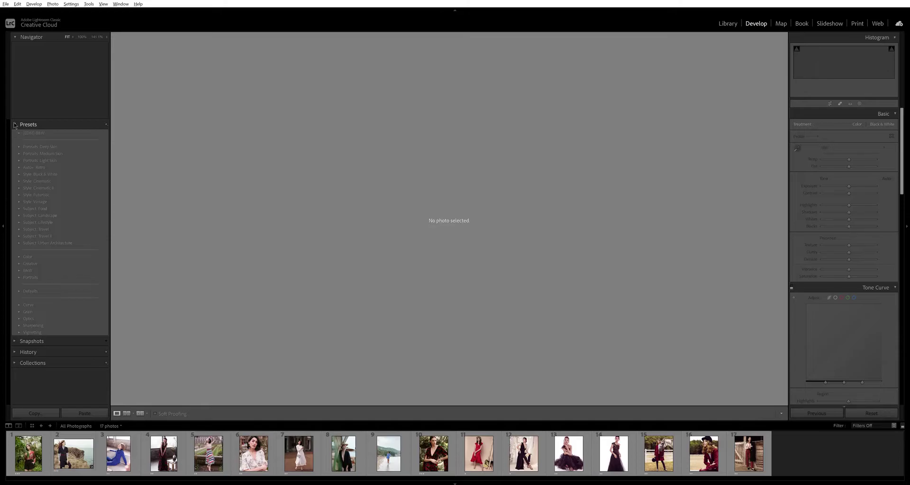
click(28, 453)
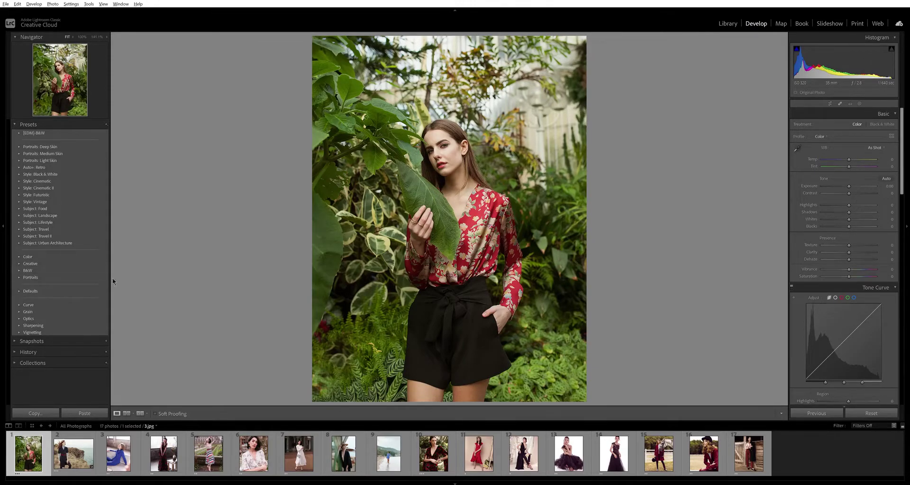
Step: Import all presets from the Desktop [EDM]-Fashion Film folder
click(107, 125)
click(132, 140)
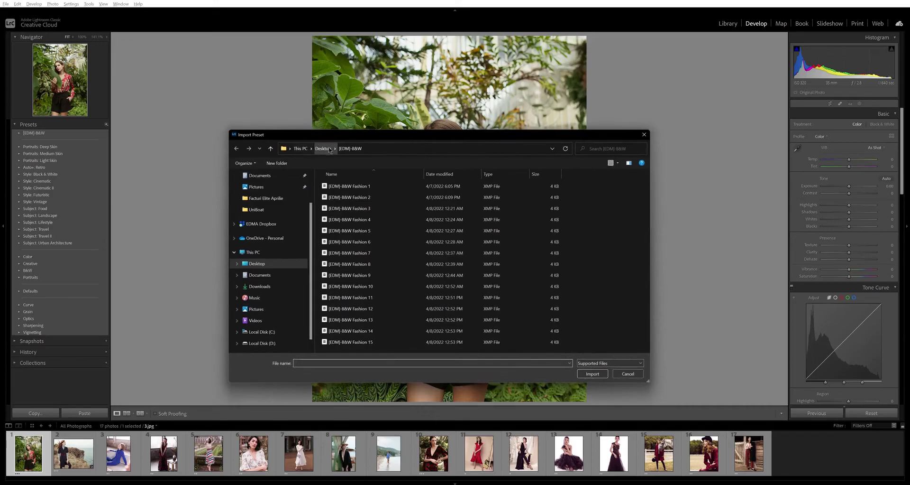
double_click(347, 197)
key(ctrl+a)
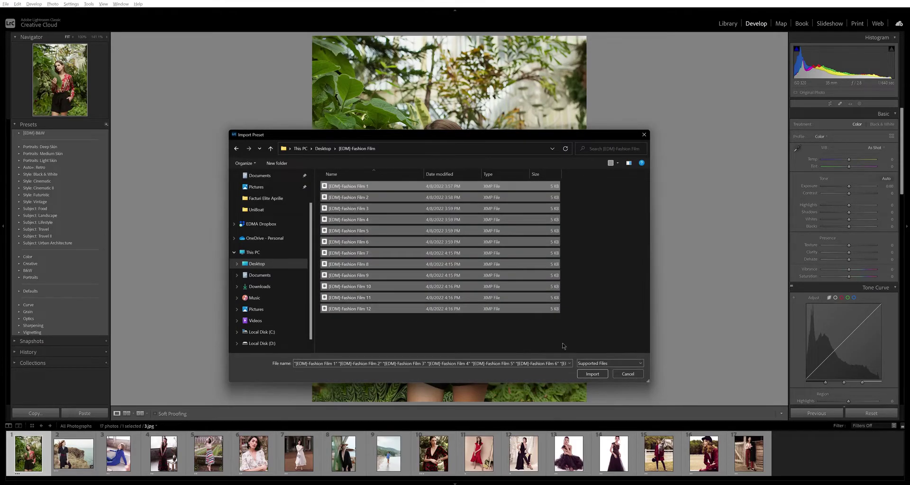
click(592, 374)
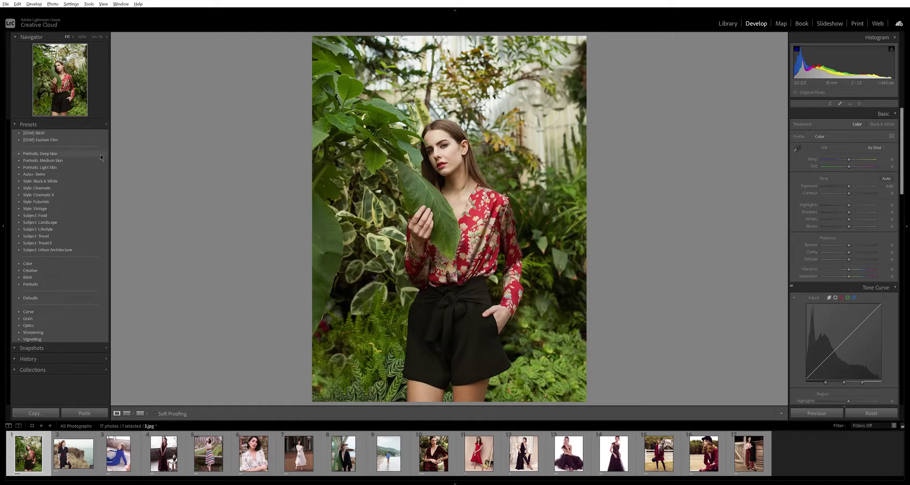
Step: Import all twelve presets from the [EDM]-The Influencer Set folder
click(106, 124)
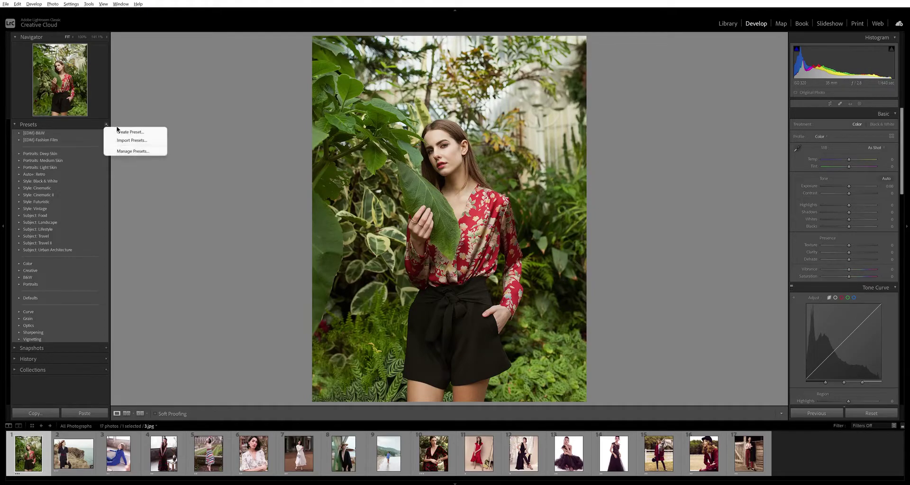
click(132, 140)
click(326, 149)
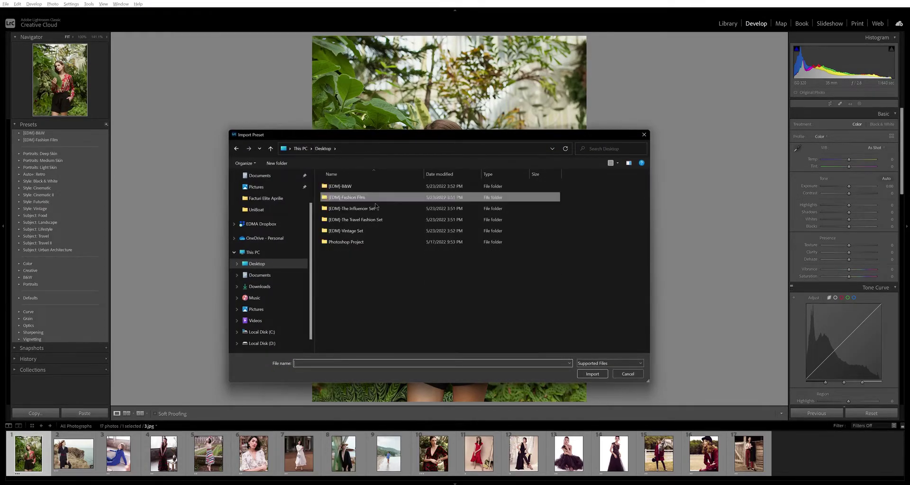
double_click(360, 208)
key(ctrl+a)
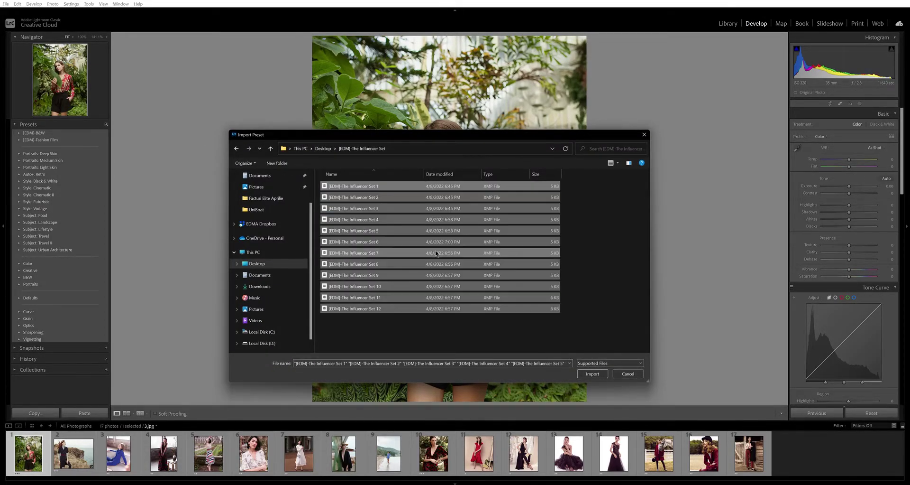
click(599, 374)
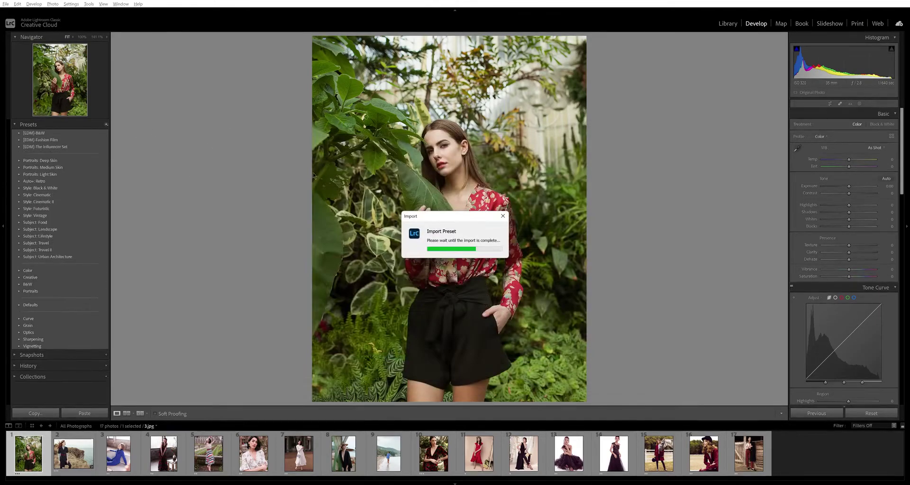
Step: Import all presets from the [EDM]-The Travel Fashion Set folder
click(104, 125)
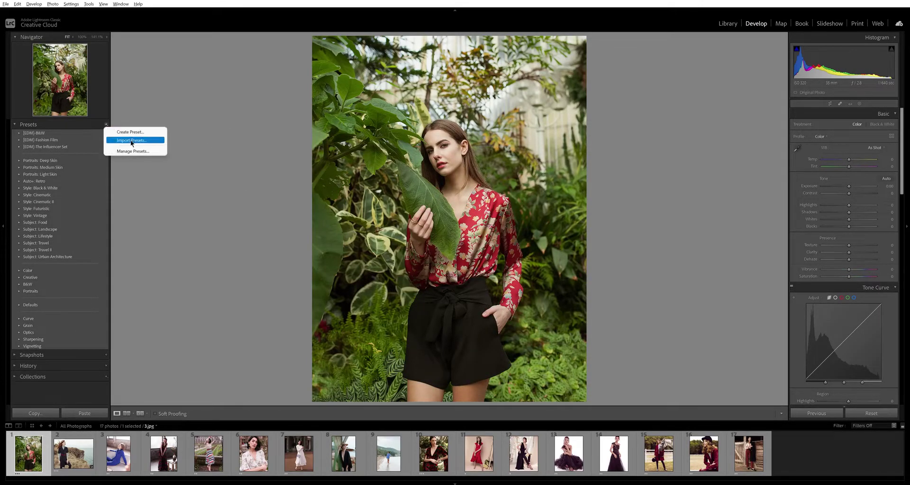
click(161, 140)
click(323, 148)
double_click(356, 208)
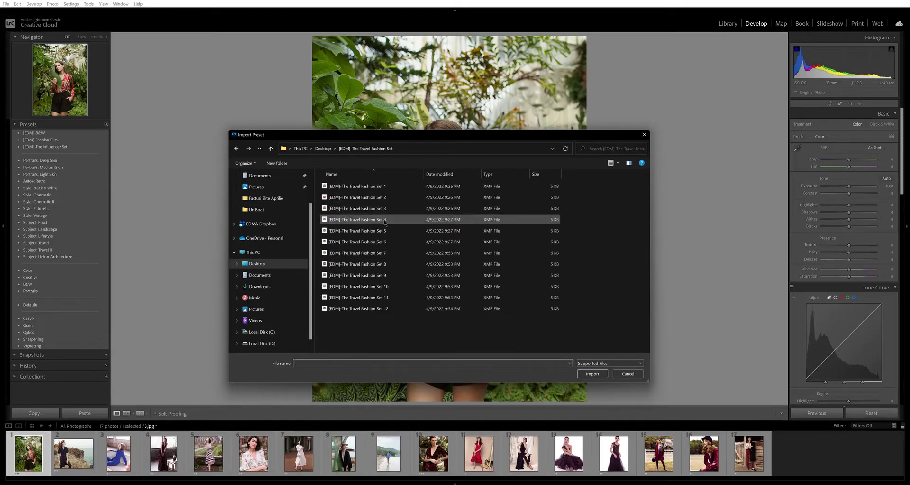
key(ctrl+a)
click(593, 374)
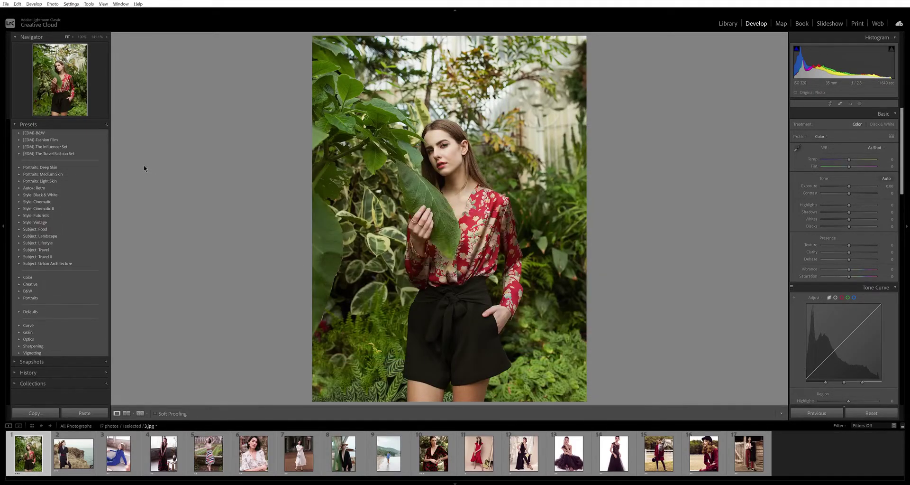
Step: Import all twelve presets from the [EDM]-Vintage Set folder
click(107, 124)
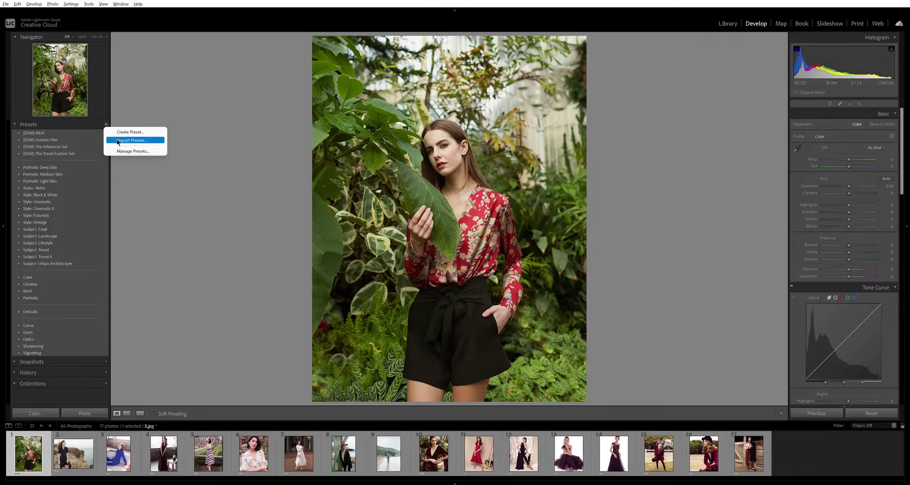
click(131, 140)
click(331, 149)
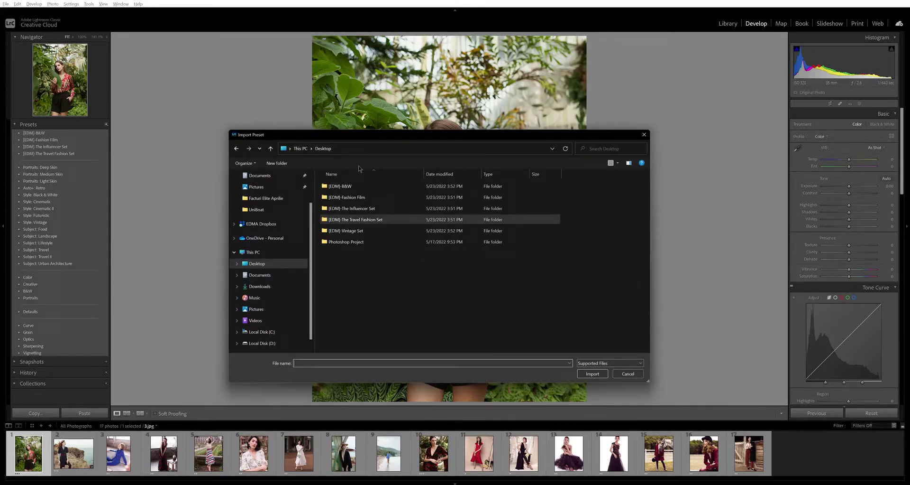
double_click(404, 242)
key(ctrl+a)
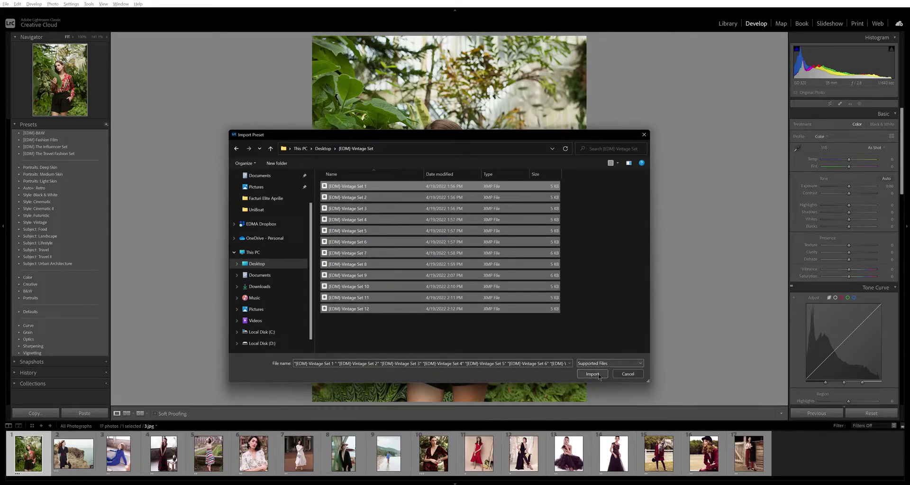
click(592, 373)
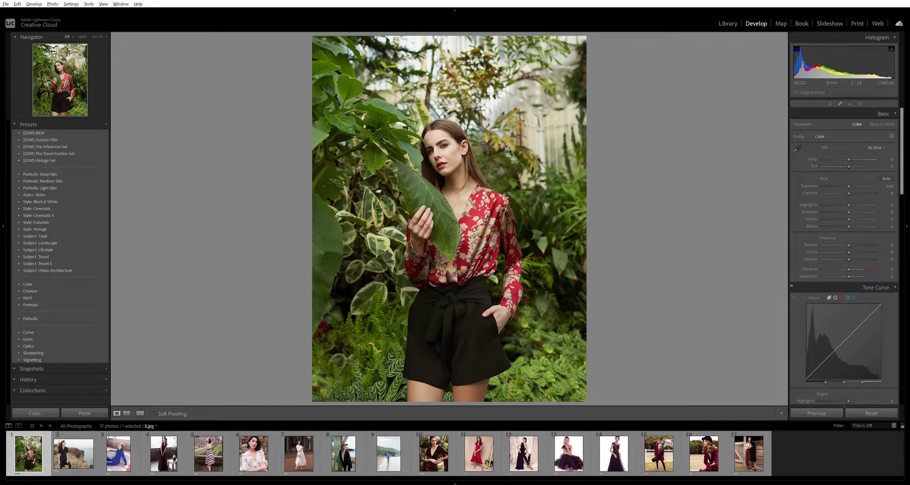
Step: Expand the [EDM]-B&W group and apply B&W Fashion 2 to the garden portrait
click(19, 133)
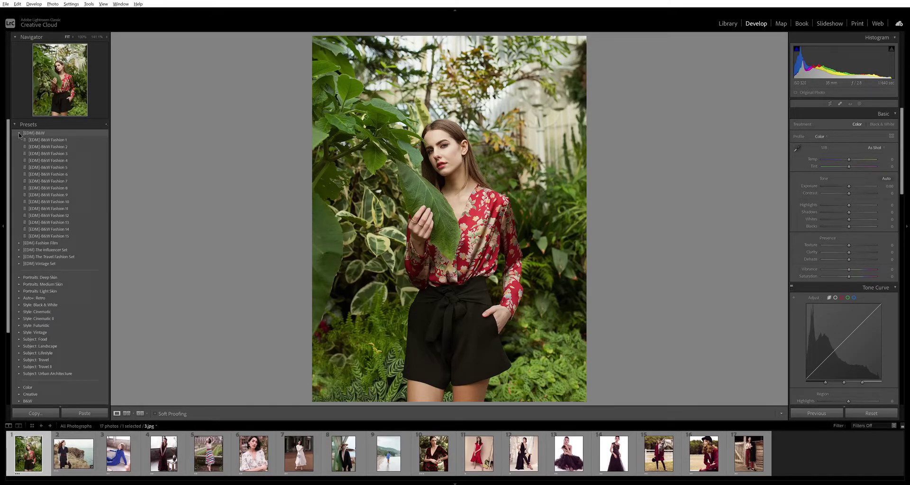
click(71, 133)
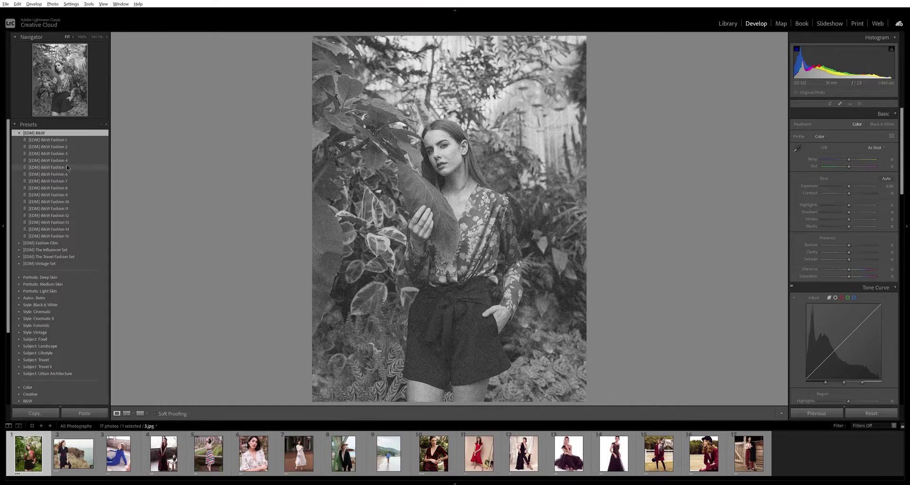
click(66, 147)
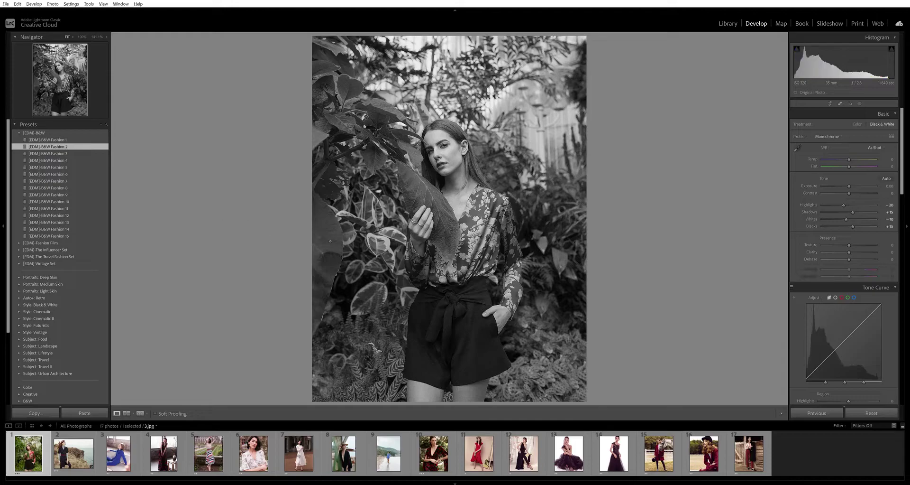
Step: Zoom in on her face and the leaf, then open photo 13
drag(443, 192, 433, 161)
mouse_move(903, 126)
mouse_down()
mouse_move(906, 203)
mouse_move(904, 126)
mouse_up()
click(569, 453)
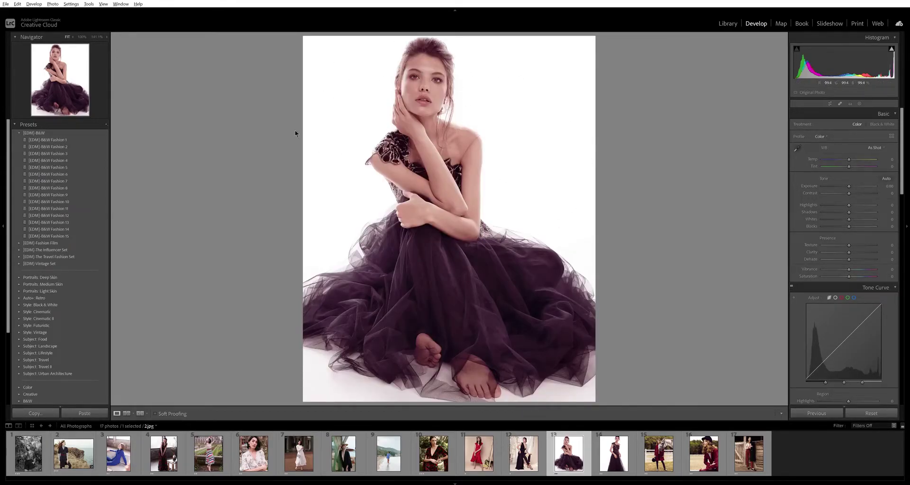
Step: Apply [EDM]-B&W Fashion 12 to photo 13, zoom to 141% and scroll down to Effects
click(61, 216)
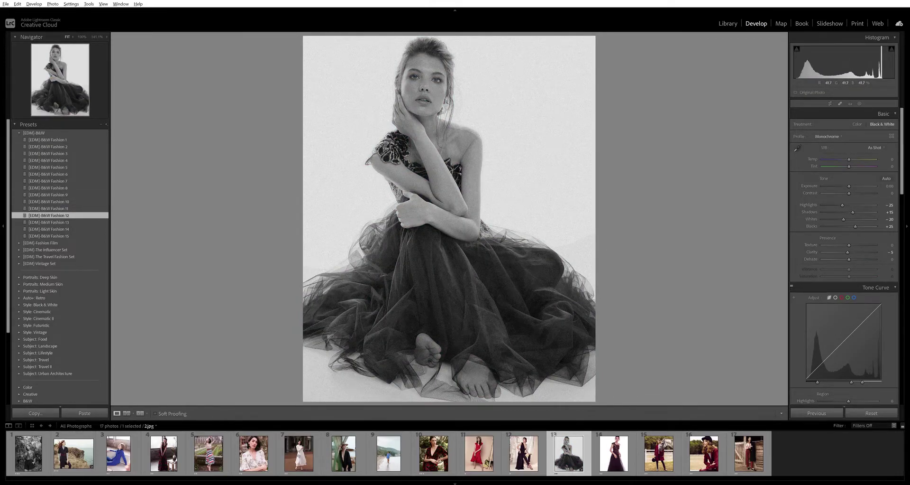
key(z)
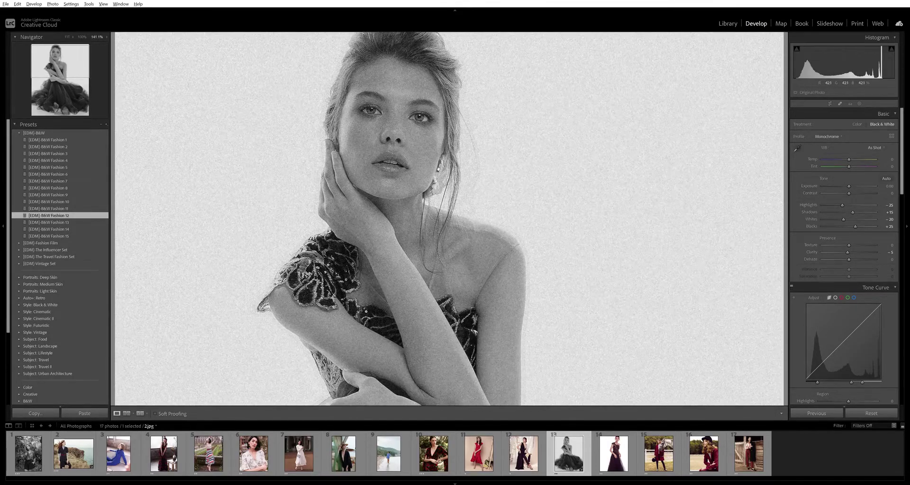
scroll(463, 194, down, 3)
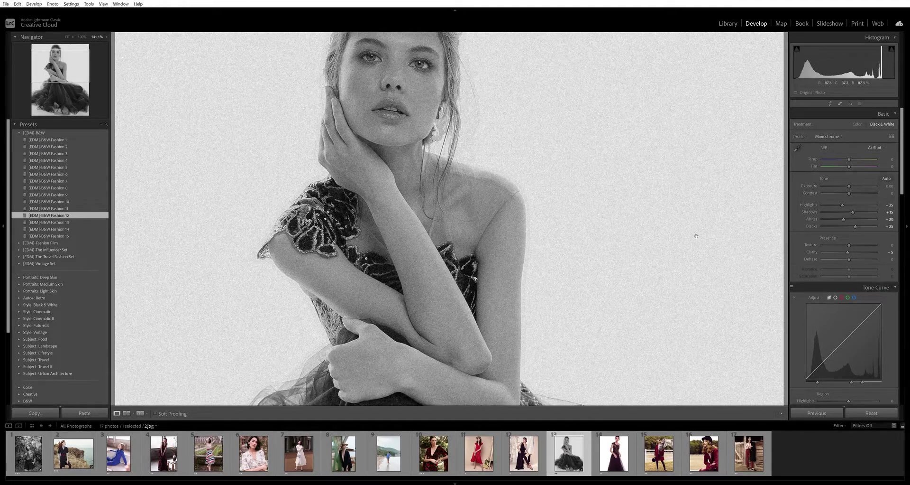
scroll(854, 211, down, 3)
scroll(854, 210, down, 10)
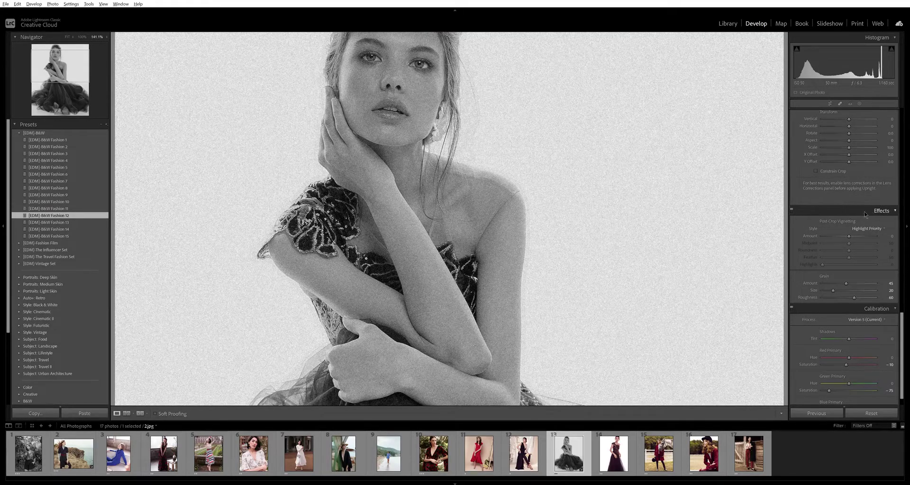
Step: Set the Grain Amount to 0, reverting a brief trial at 12
drag(846, 283, 812, 285)
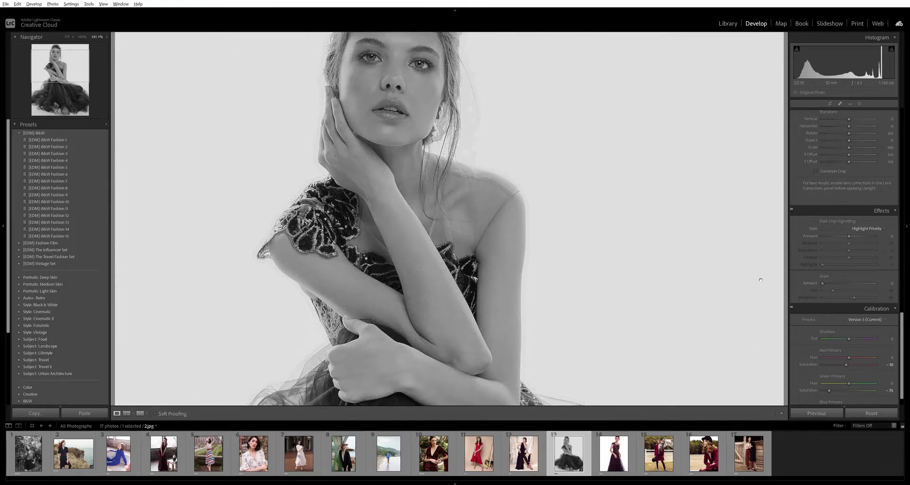
drag(822, 284, 831, 286)
drag(442, 113, 446, 231)
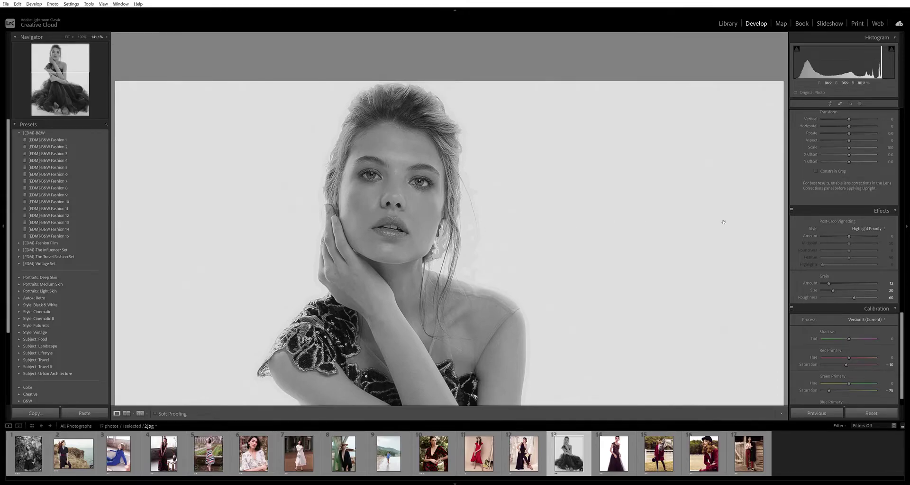
key(ctrl+z)
Step: Fit the seated portrait in view and raise Contrast to +28 in Basic
click(562, 85)
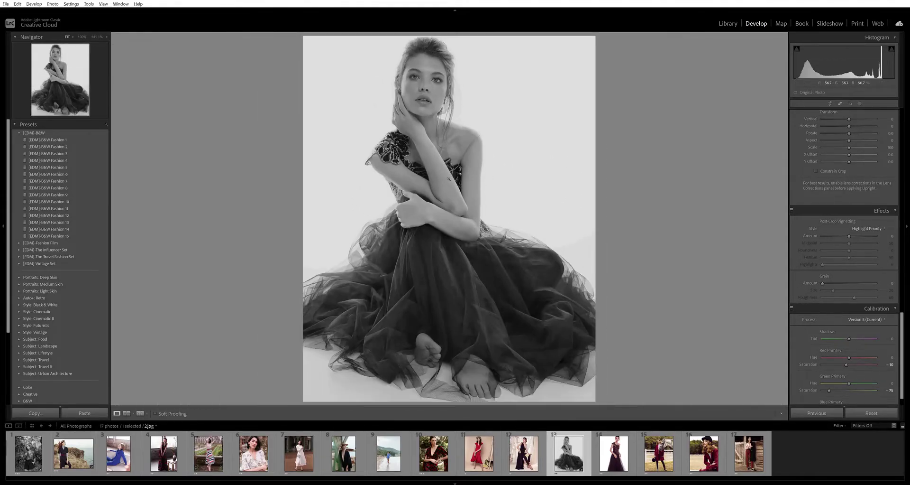
scroll(868, 156, up, 10)
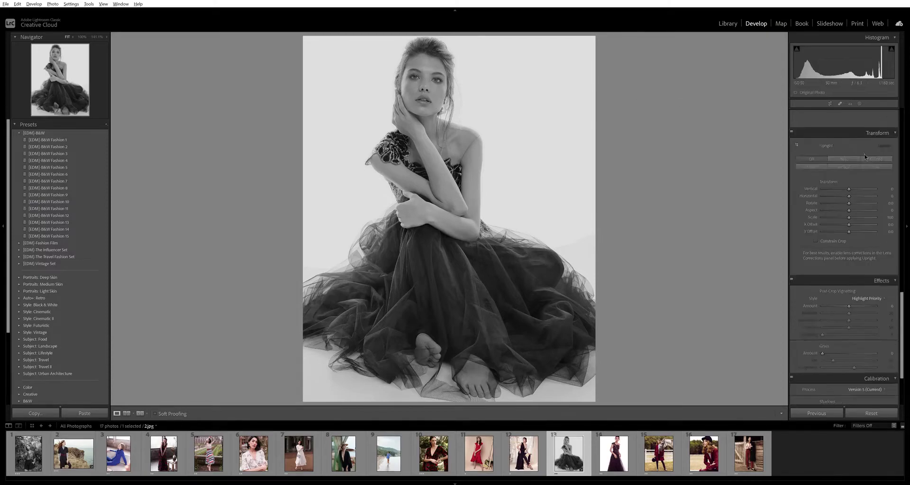
scroll(868, 155, up, 5)
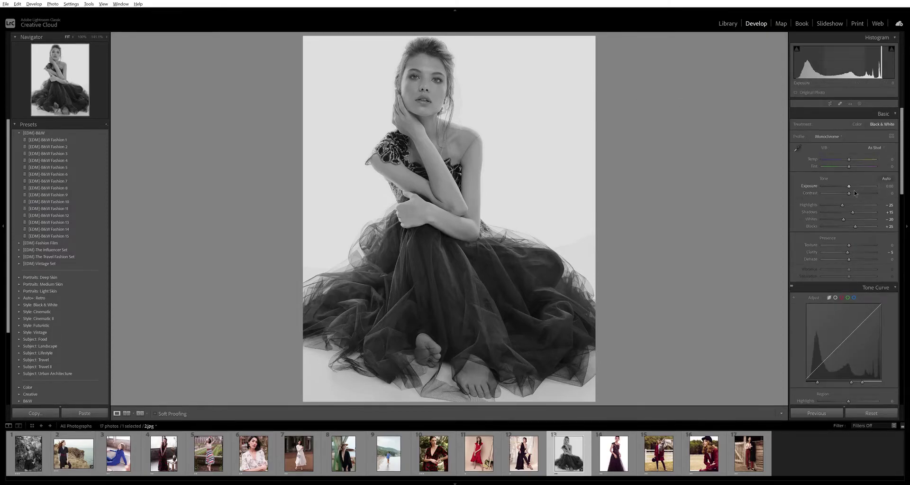
drag(850, 195, 857, 196)
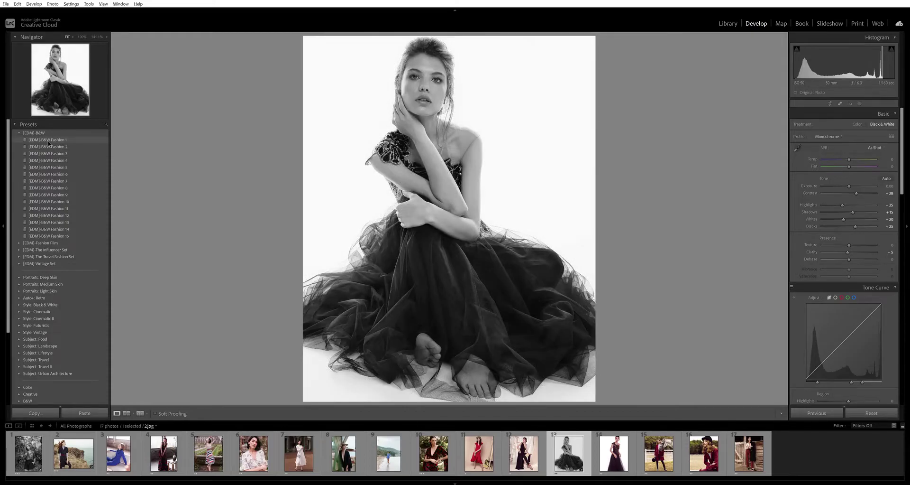
Step: Apply [EDM]-B&W Fashion 1 to standing gown photo 14, check it zoomed, then return to photo 13
key(Right)
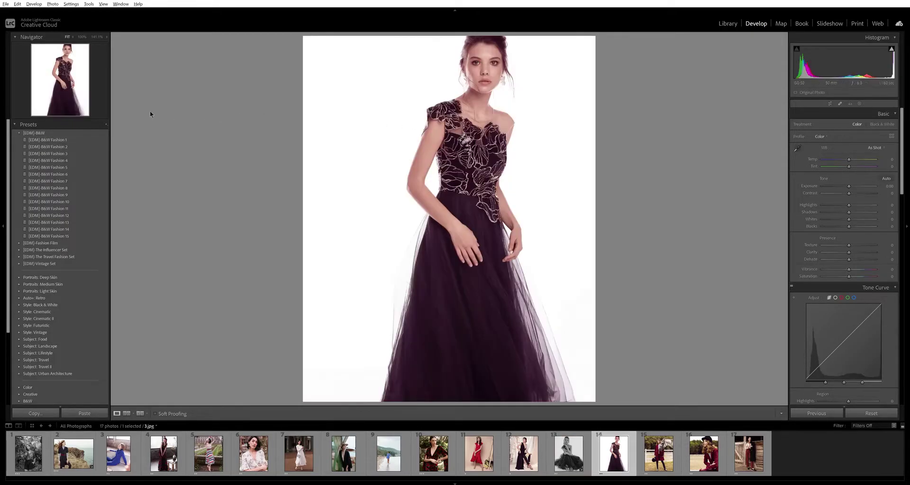
click(61, 140)
click(544, 98)
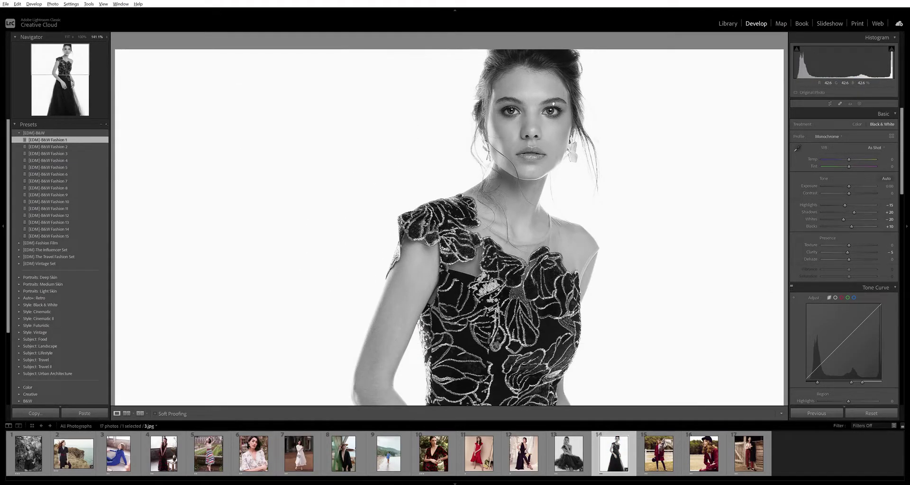
click(554, 103)
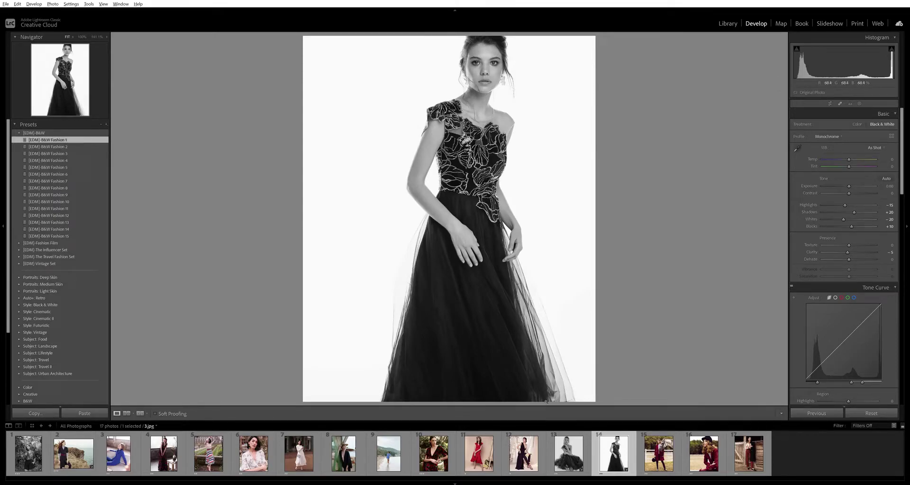
key(Left)
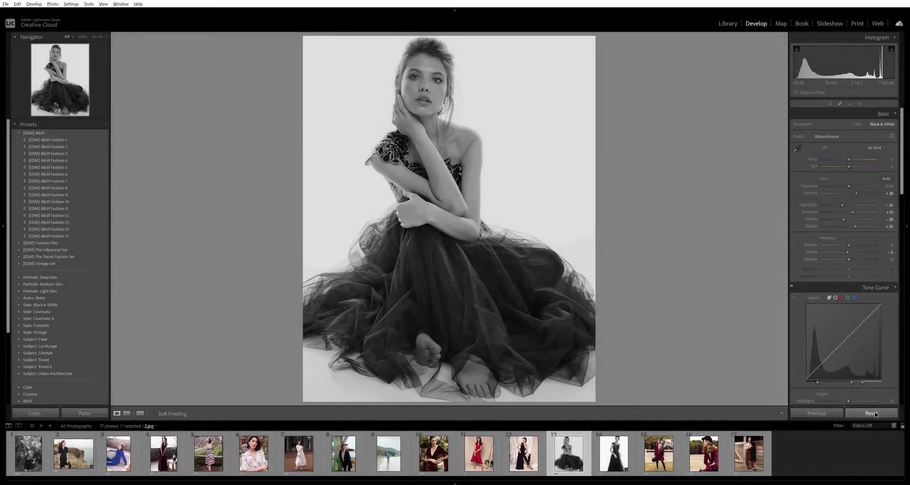
Step: Reset the seated portrait to colour, undo back to B&W, inspect zoomed, then expand [EDM]-Fashion Film
click(876, 413)
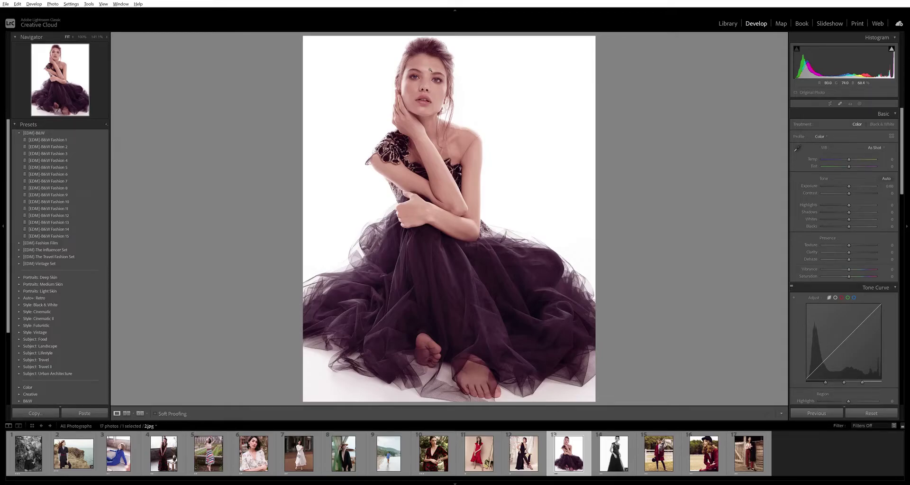
key(ctrl+z)
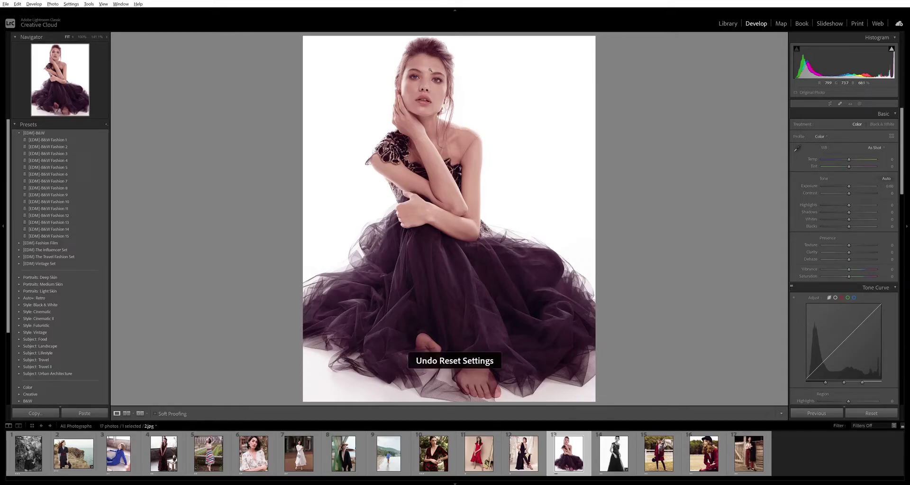
click(428, 91)
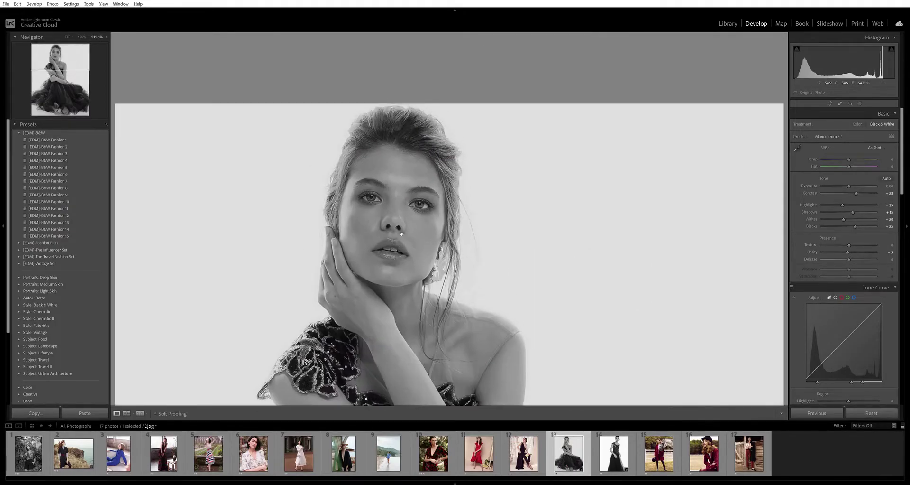
drag(401, 233, 446, 162)
click(409, 160)
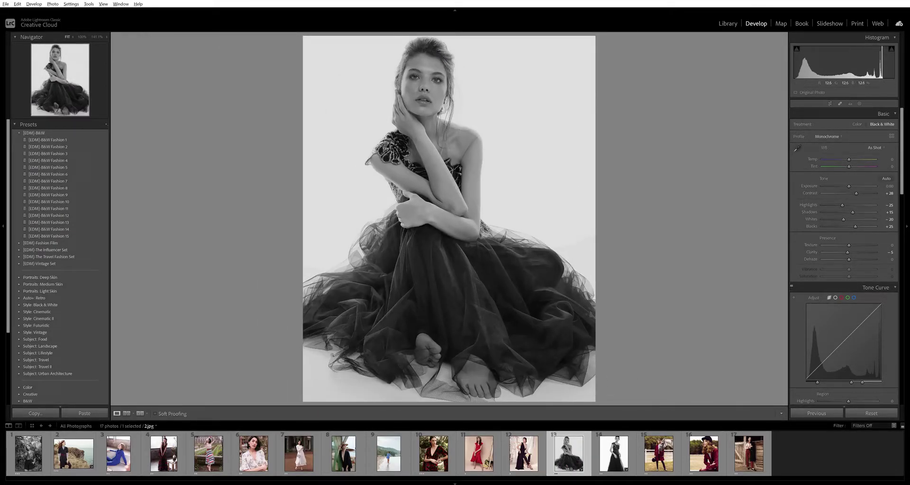
click(62, 243)
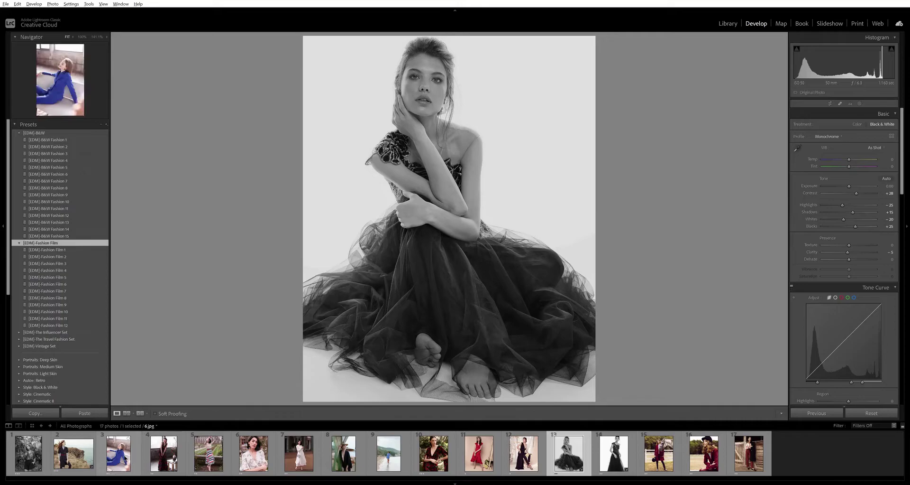
Step: Preview photos 12 and 15, open cliff-top photo 2, and select the Fashion Film collection
click(523, 453)
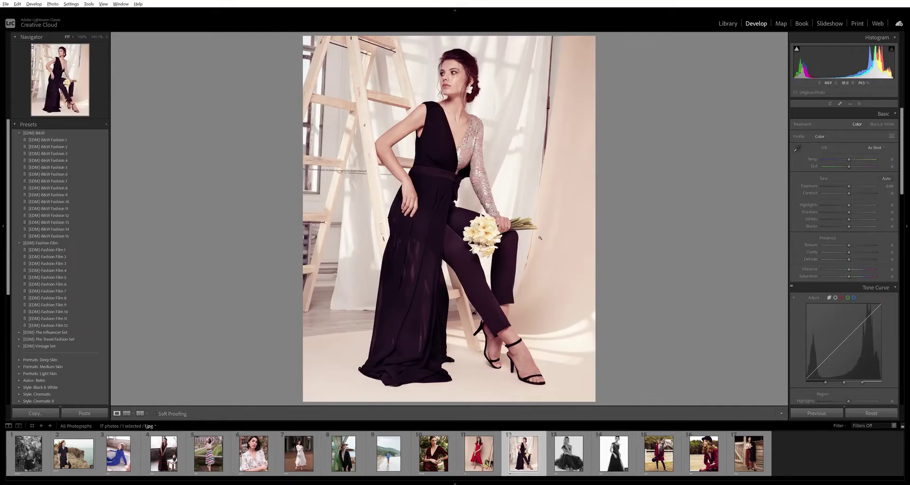
click(659, 453)
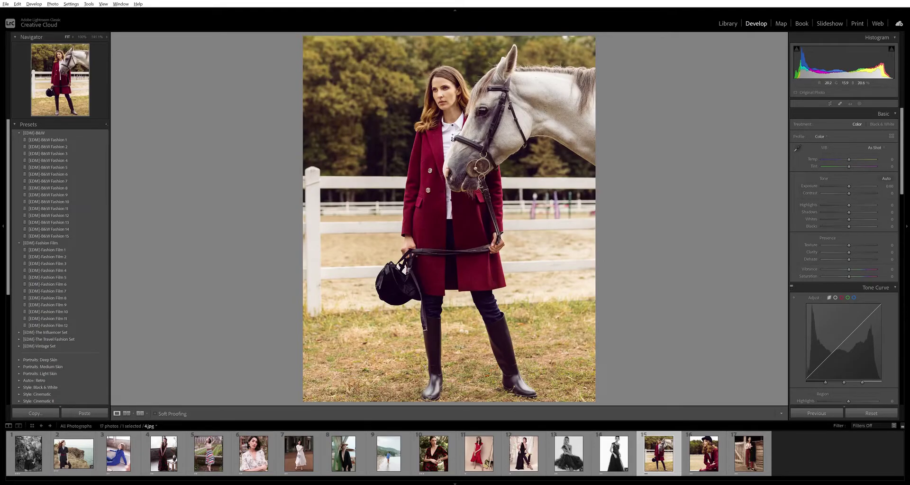
click(74, 452)
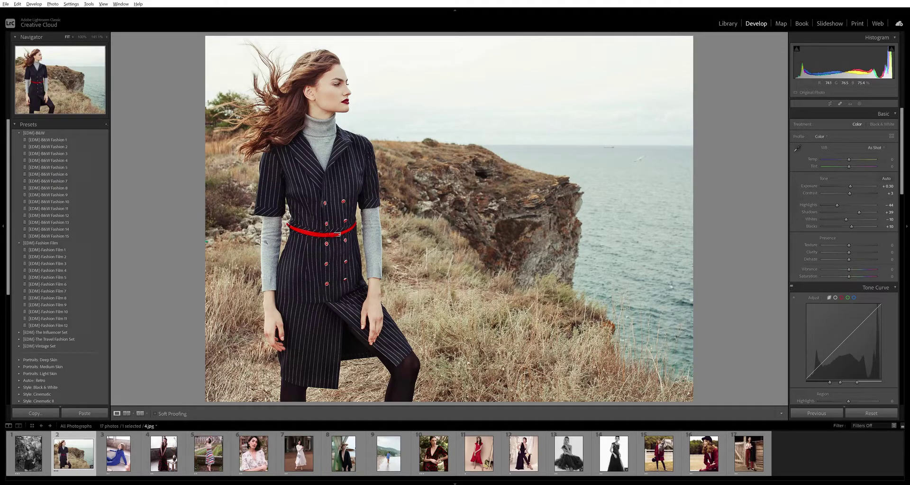
click(47, 242)
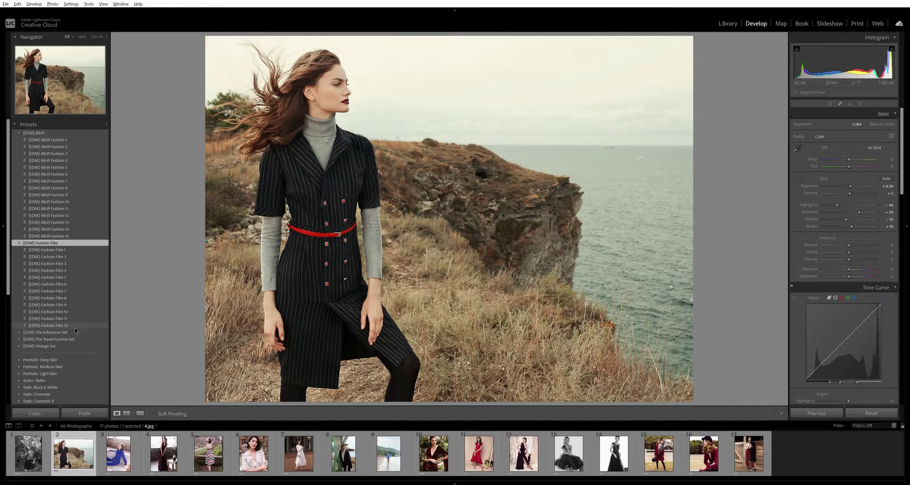
Step: Apply [EDM]-Fashion Film 12 to the cliff portrait, cool Temp slightly and set Contrast to +17
click(74, 326)
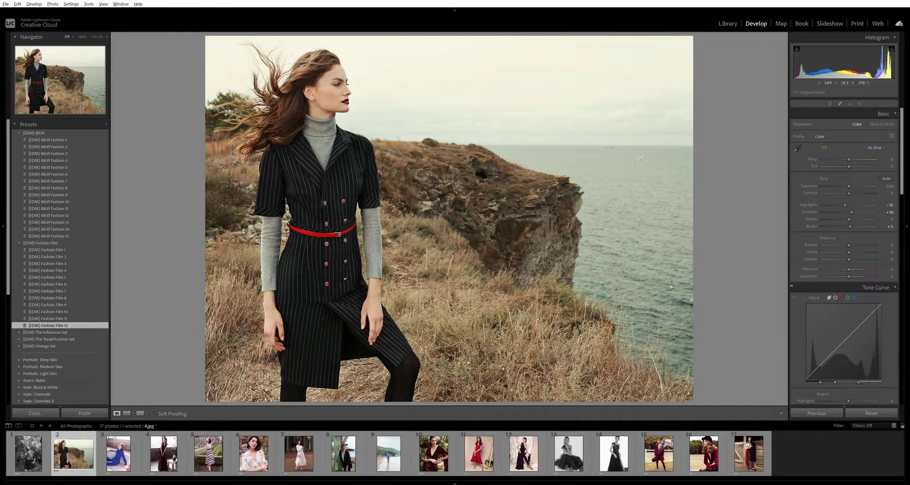
key(z)
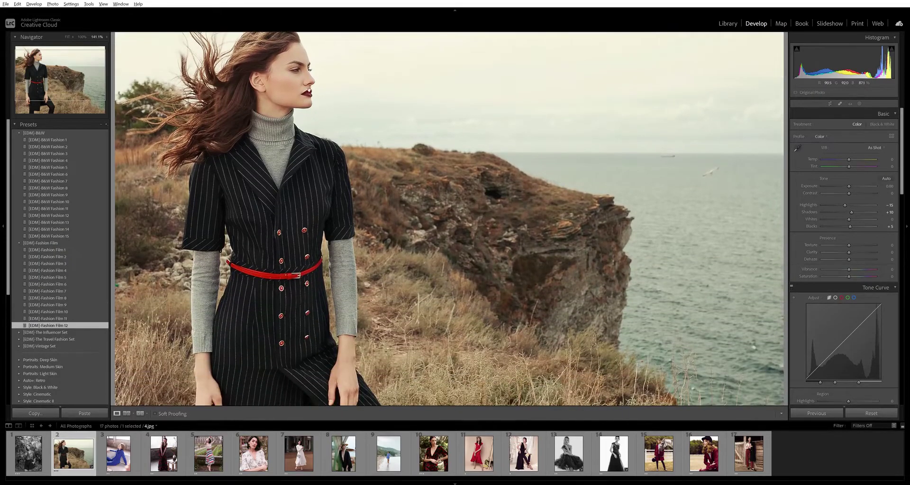
click(319, 140)
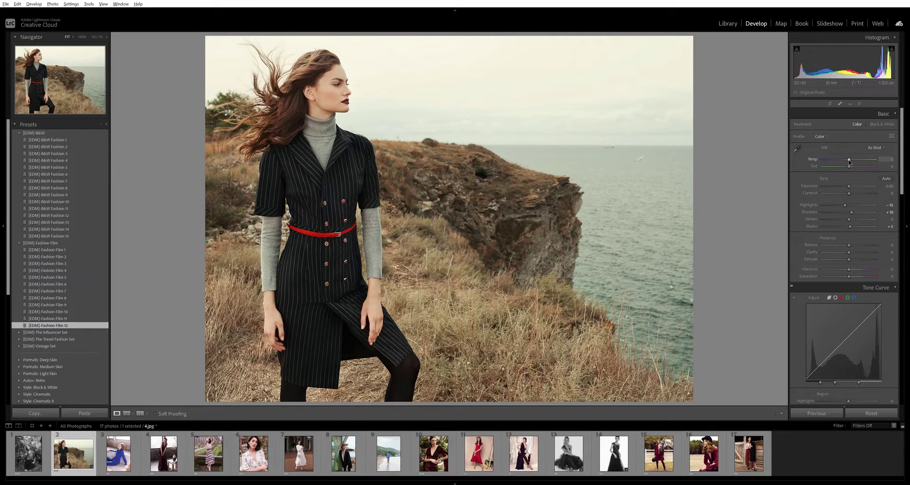
drag(849, 161, 851, 163)
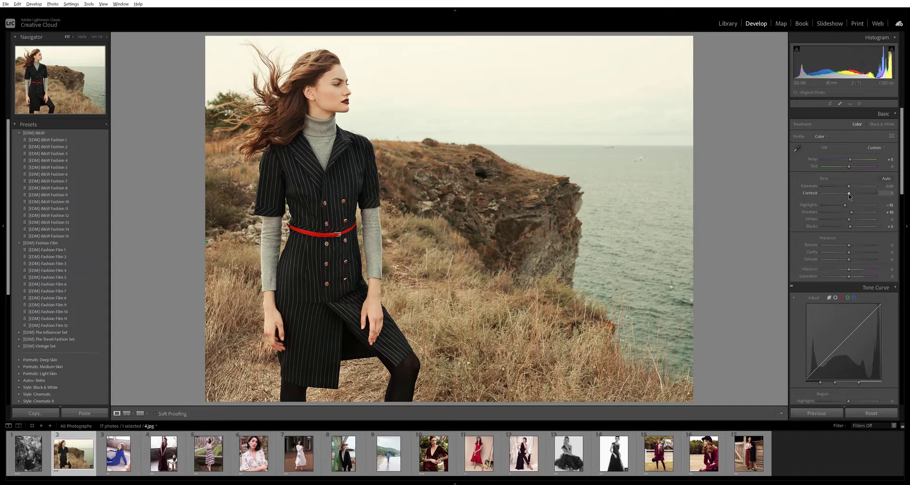
drag(850, 194, 854, 194)
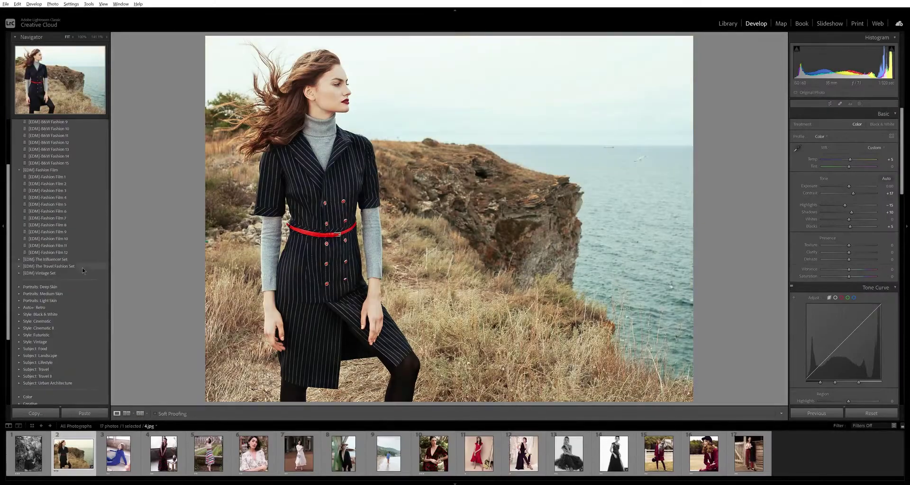
Step: Open straw-hat portrait photo 8, check the face at 141%, and try the Influencer Set 1 preset
click(20, 259)
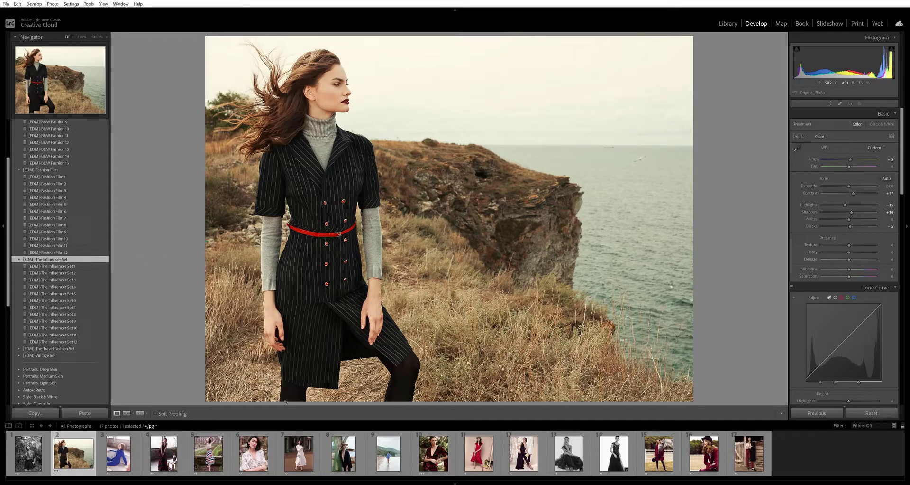
click(342, 465)
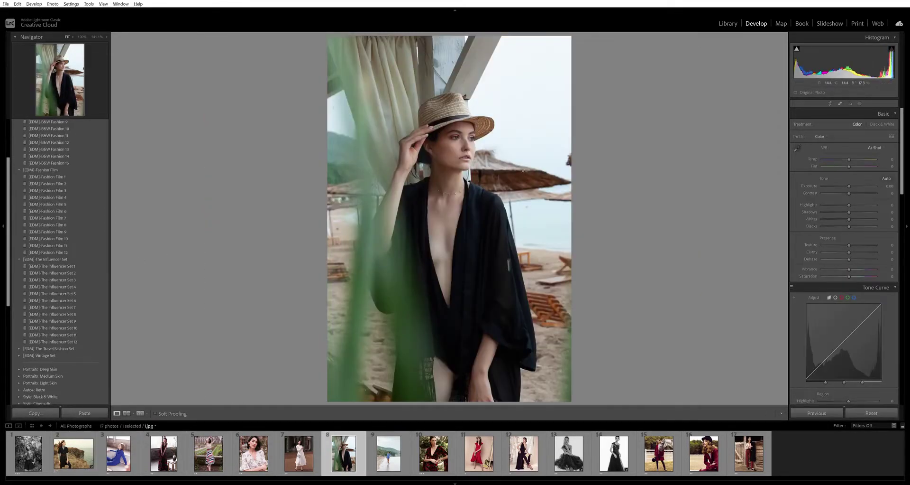
click(456, 172)
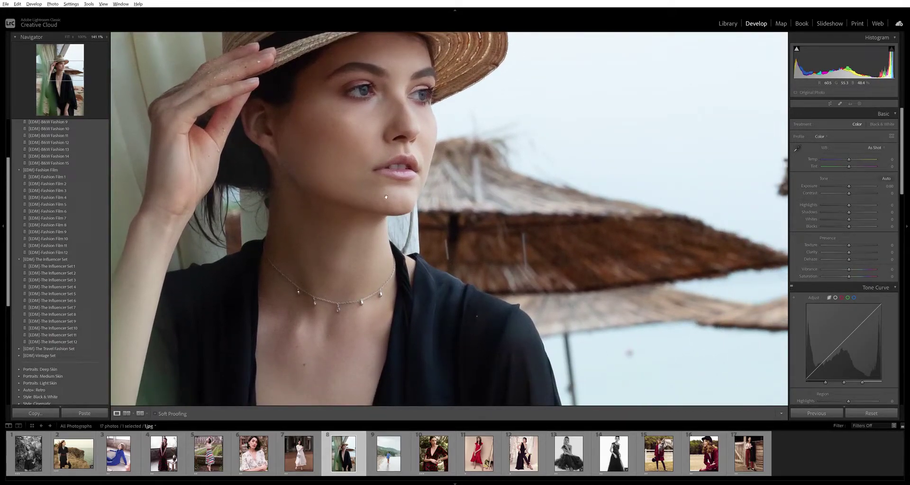
click(386, 196)
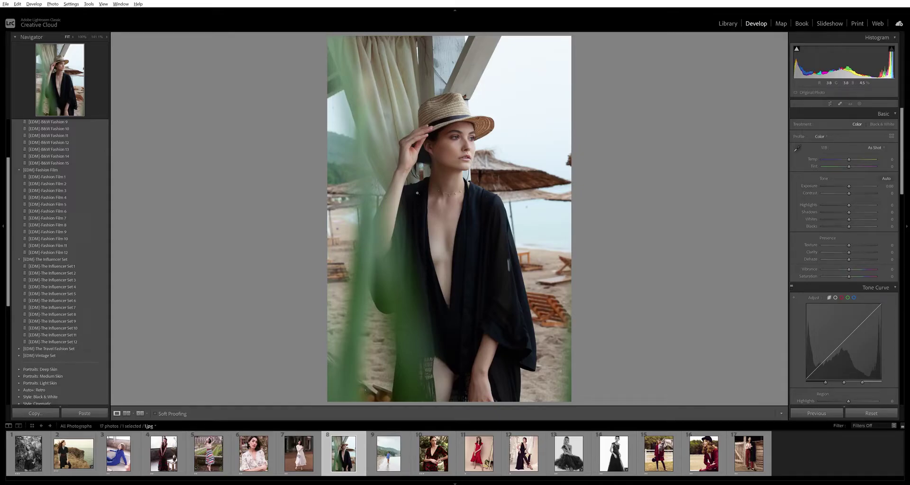
click(84, 267)
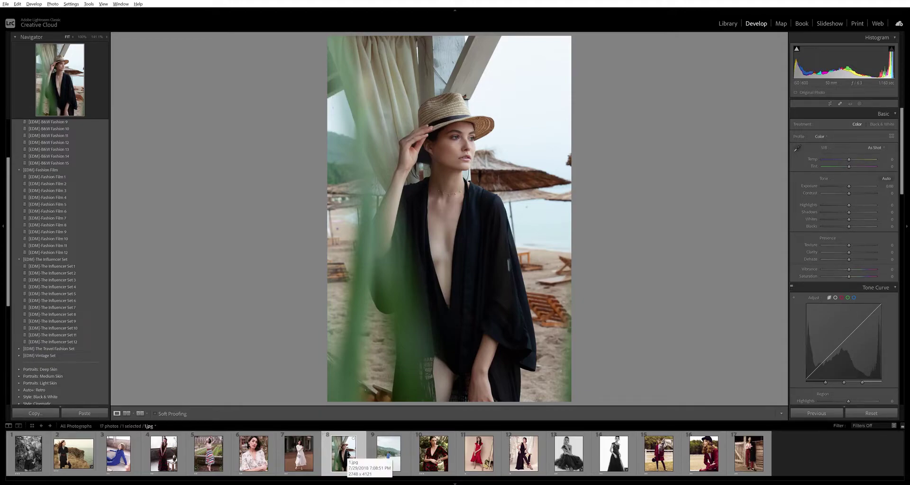
Step: Create a virtual copy of photo 8 and apply Influencer Set 2 to the original
right_click(348, 453)
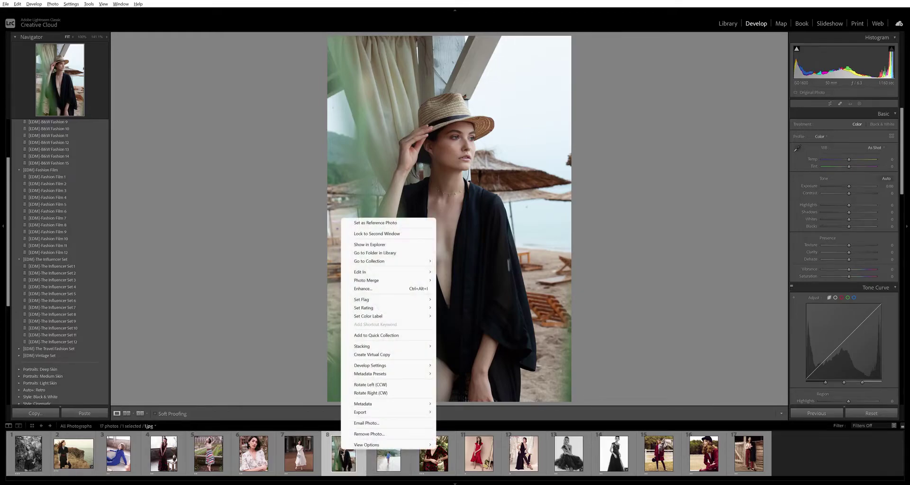
click(371, 354)
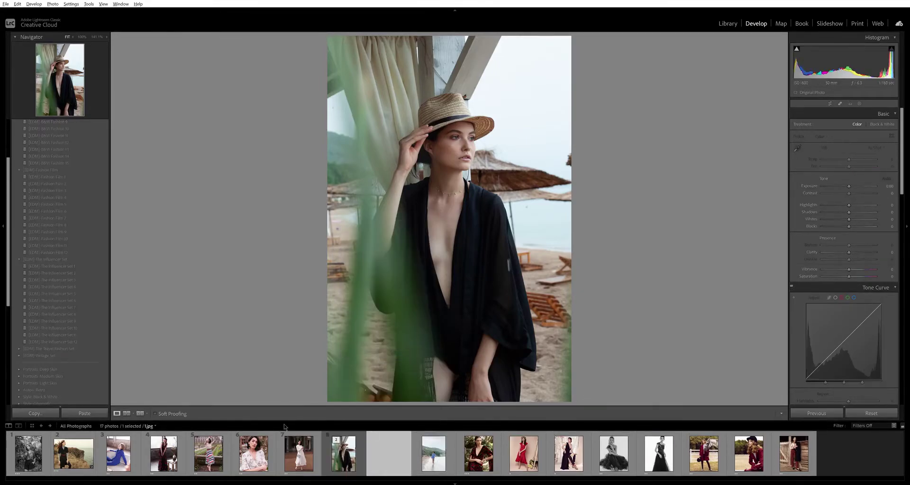
click(358, 437)
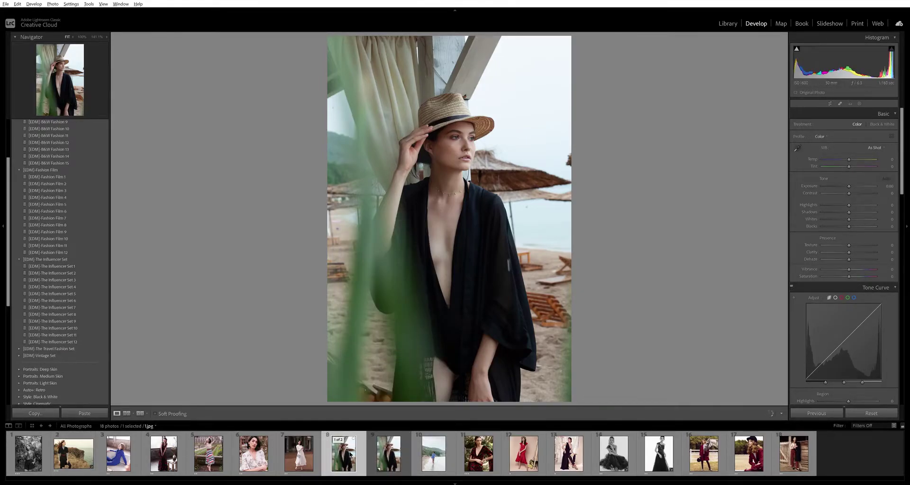
click(78, 274)
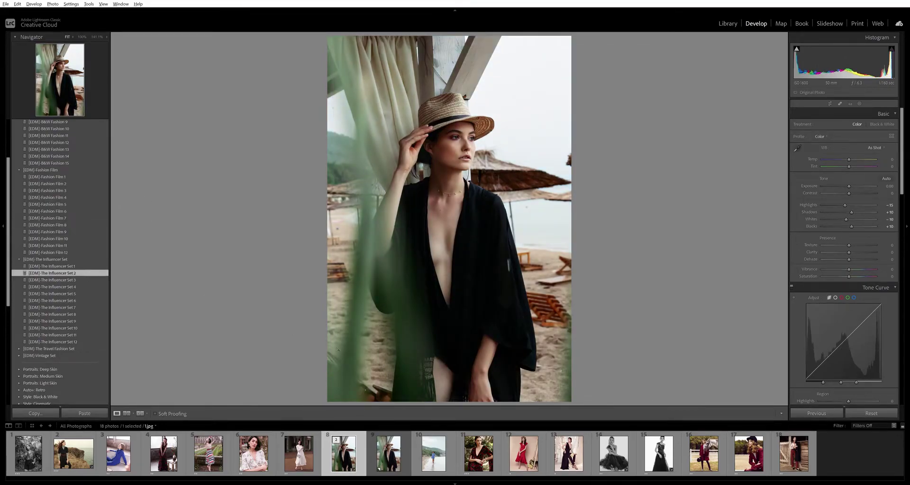
click(385, 458)
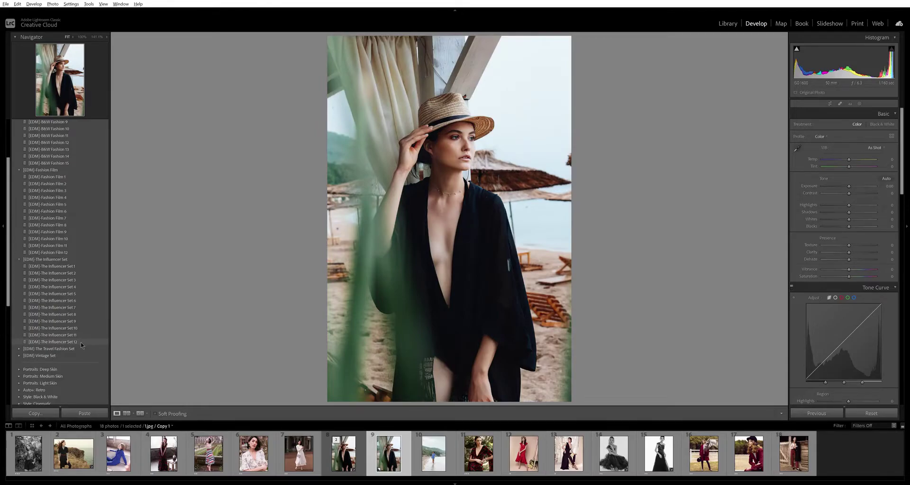
Step: Apply Influencer Set 8 to the copy, then compare both versions side by side, zoomed on the face
click(77, 314)
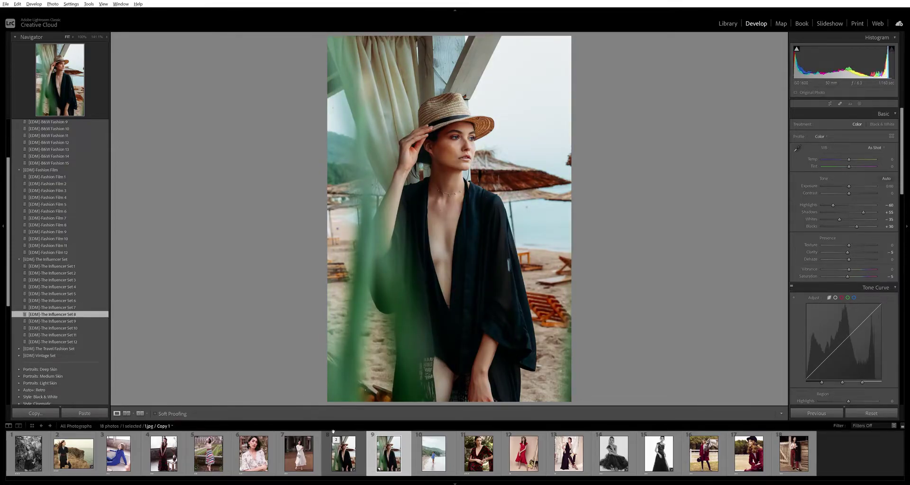
key(ctrl+apostrophe)
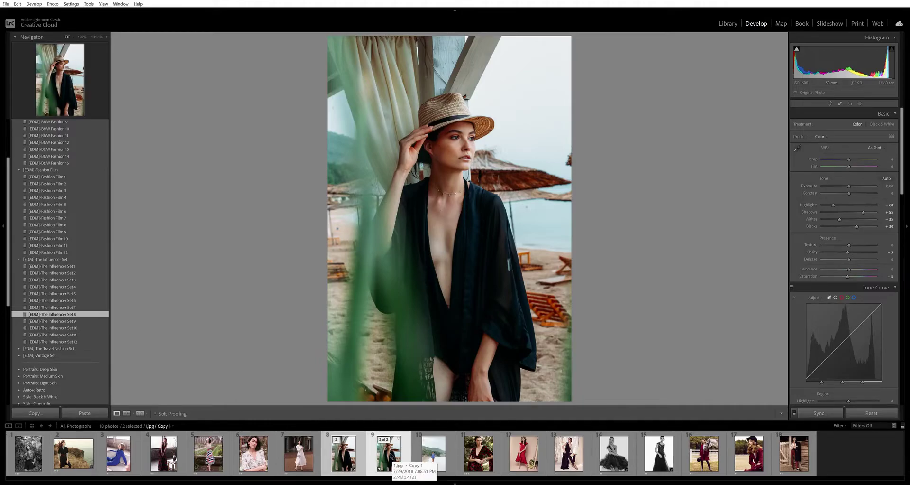
key(c)
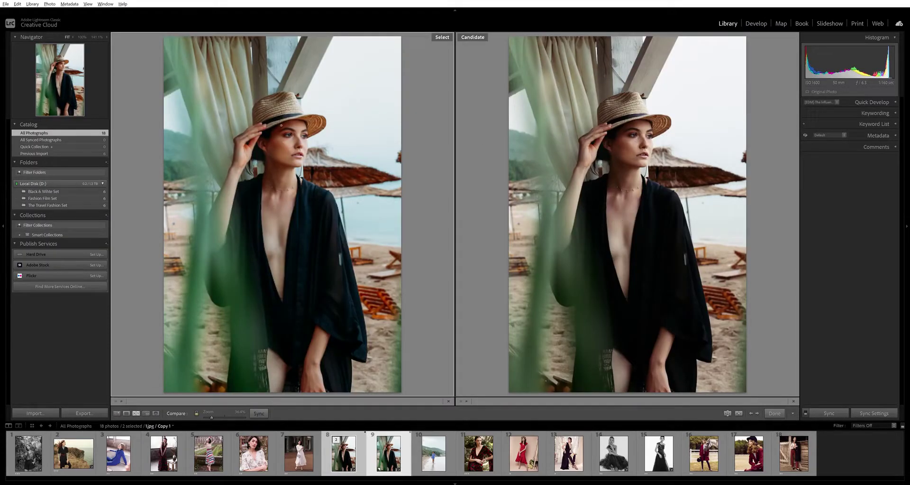
drag(310, 155, 315, 169)
Step: Raise the original portrait's shadows and pull its highlights down to -45
key(d)
click(419, 466)
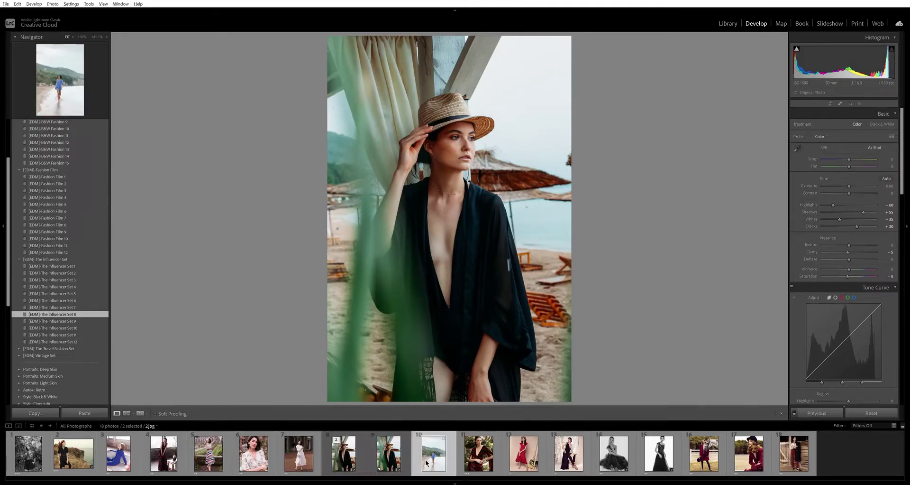
click(356, 453)
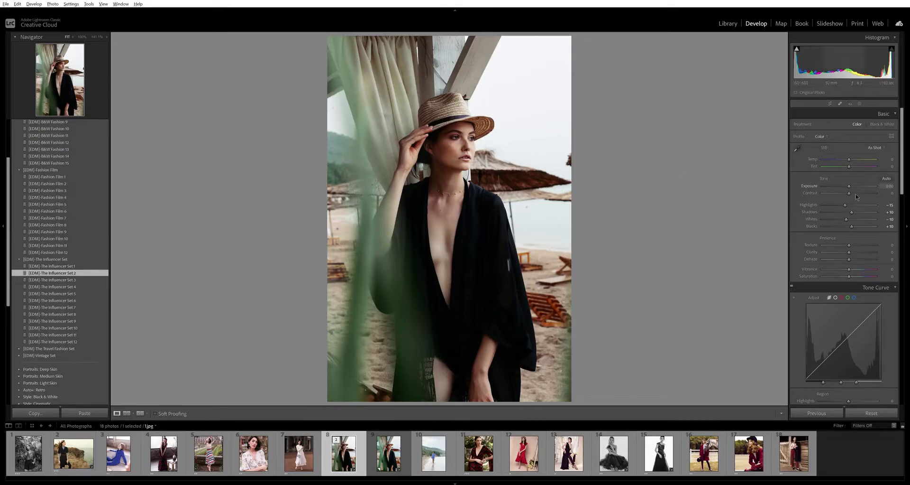
drag(852, 213, 868, 218)
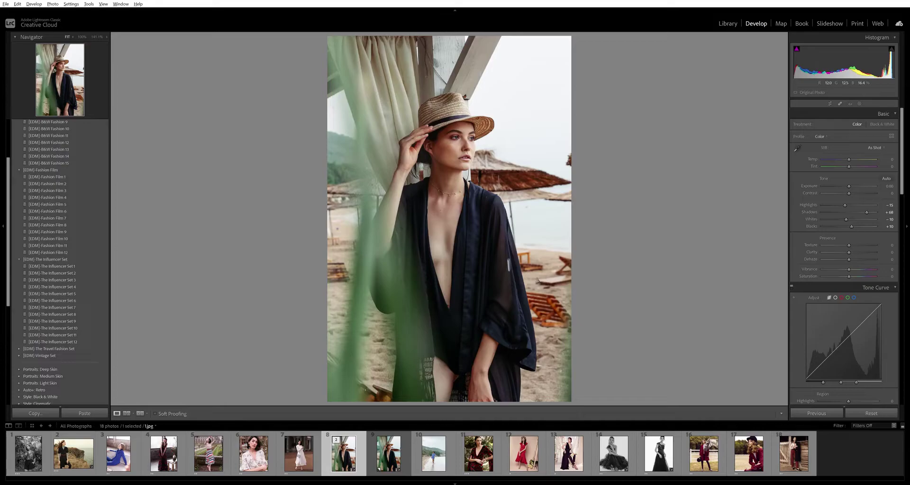
drag(845, 207, 838, 211)
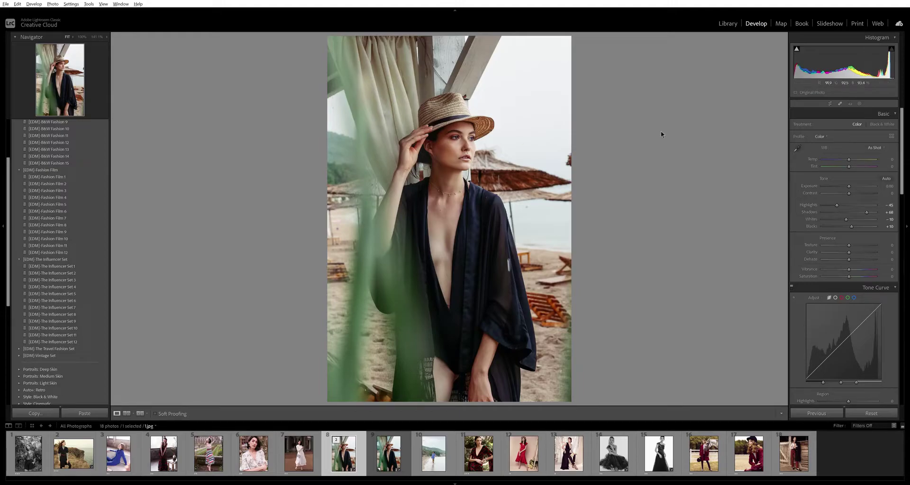
Step: Reapply Influencer Set 8 to the virtual copy and raise its Shadows to +68
click(390, 455)
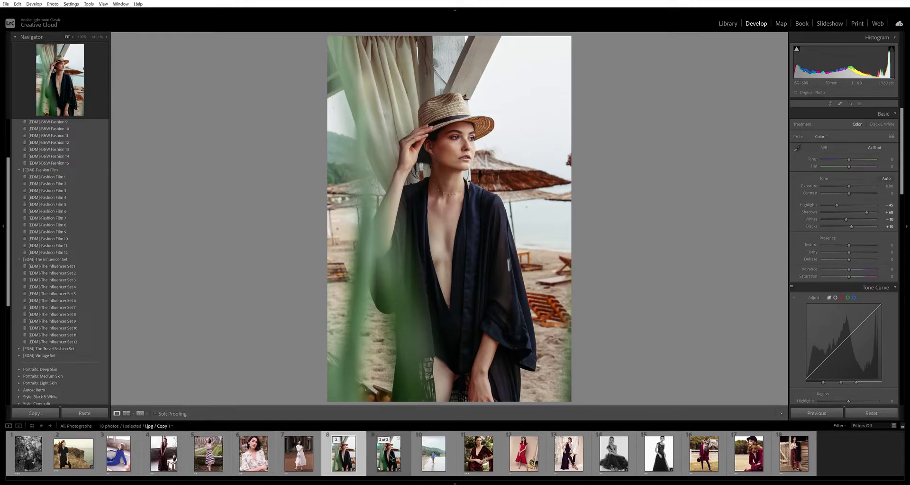
click(52, 313)
click(529, 215)
click(529, 215)
drag(864, 212, 869, 214)
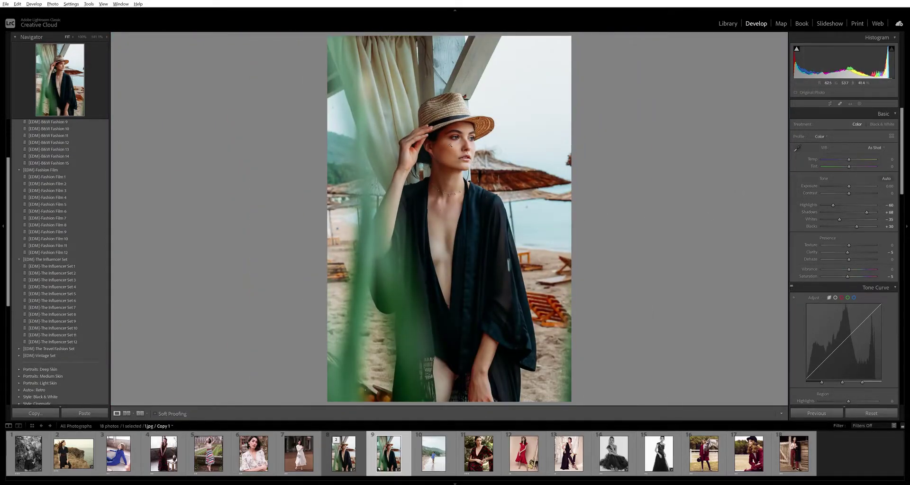
click(542, 227)
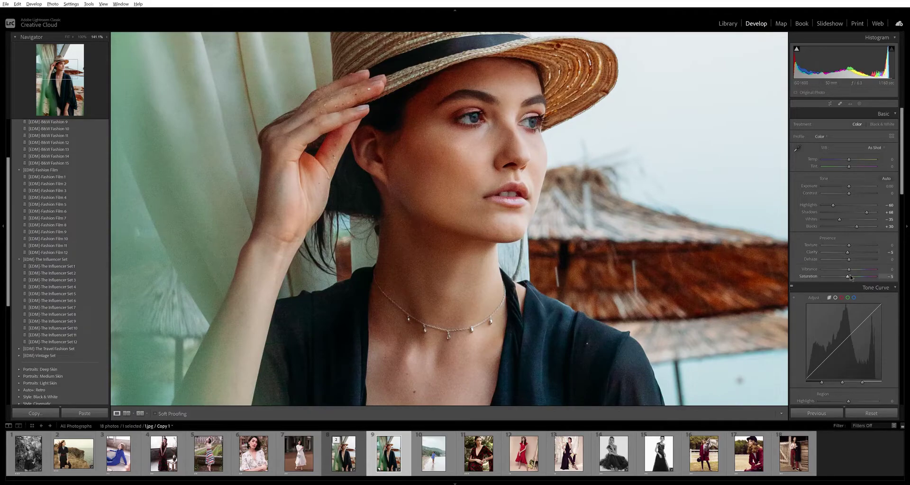
Step: Lower the copy's Saturation to -18 and check the before/after view
drag(847, 280, 844, 281)
click(546, 206)
click(546, 206)
key(backslash)
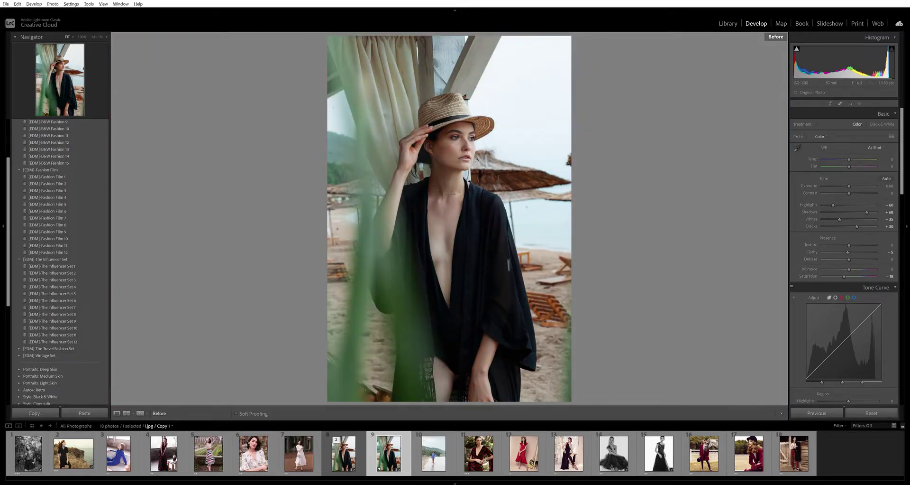
key(backslash)
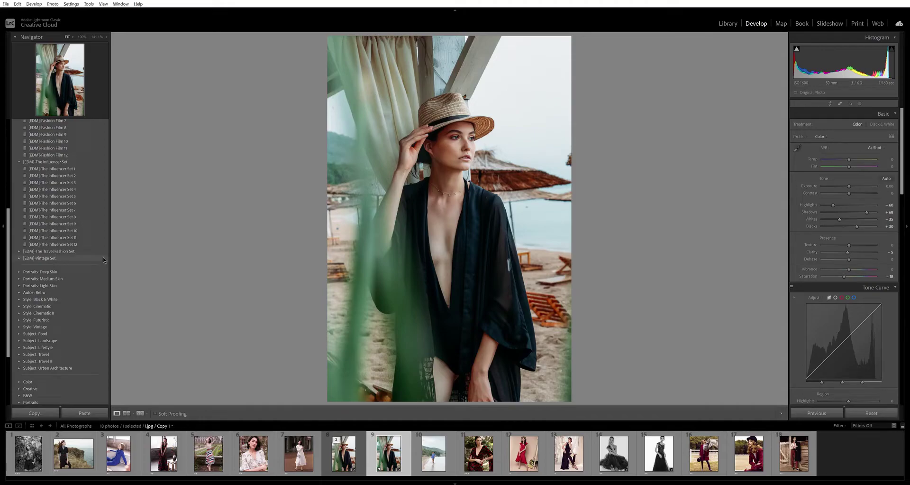
Step: Apply Travel Fashion Set 5 to the blue-suit portrait (highlights -40, whites -30, saturation -20)
click(19, 251)
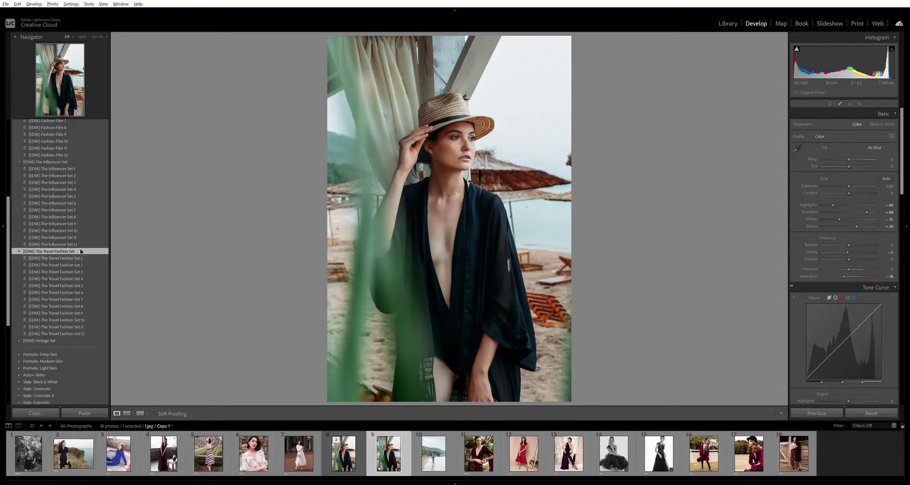
click(130, 456)
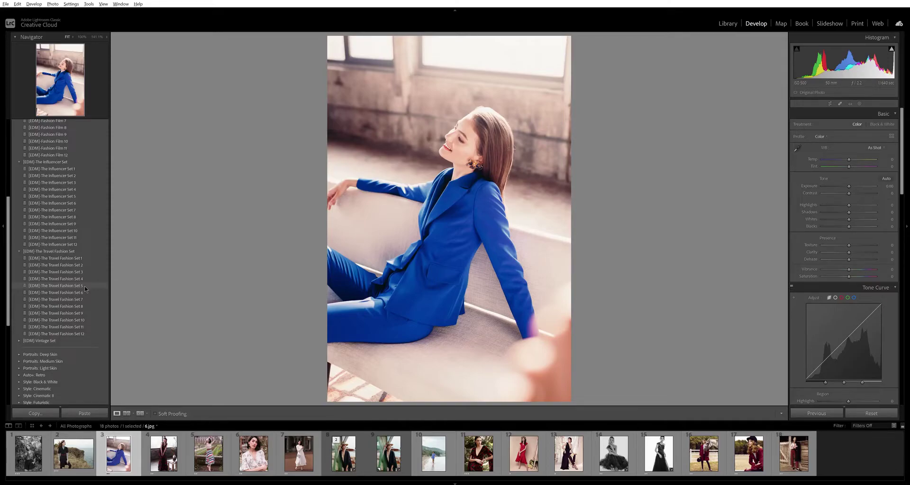
click(86, 287)
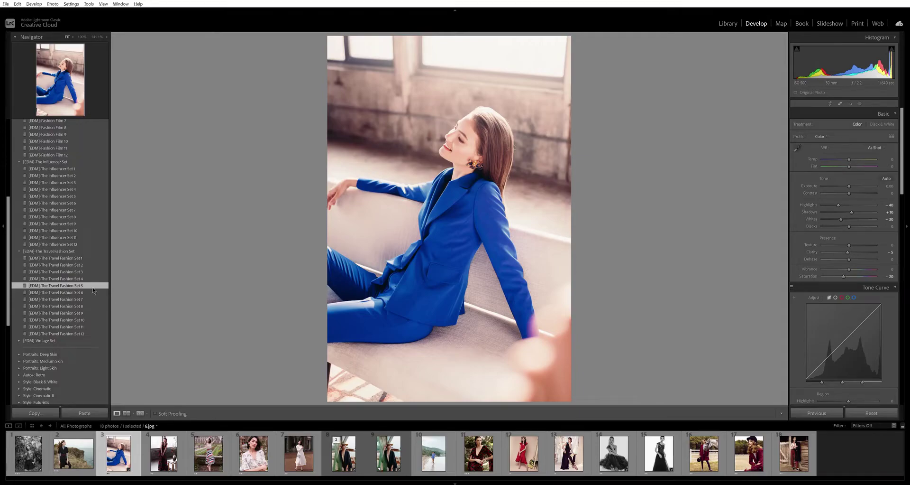
click(20, 341)
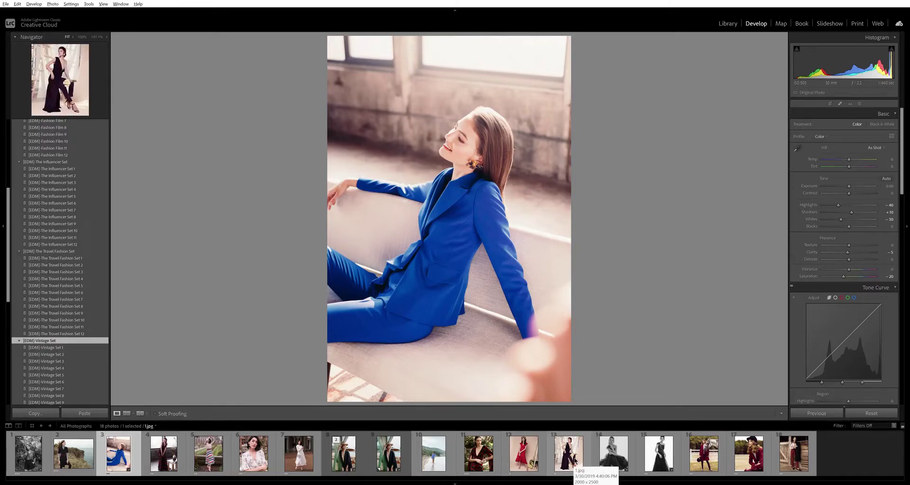
Step: Step through the filmstrip to the red floral dress photo
click(215, 461)
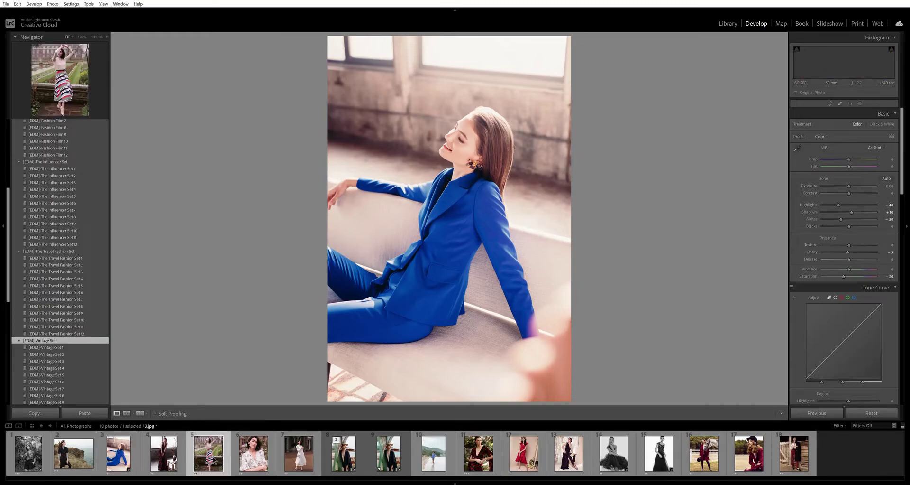
key(Left)
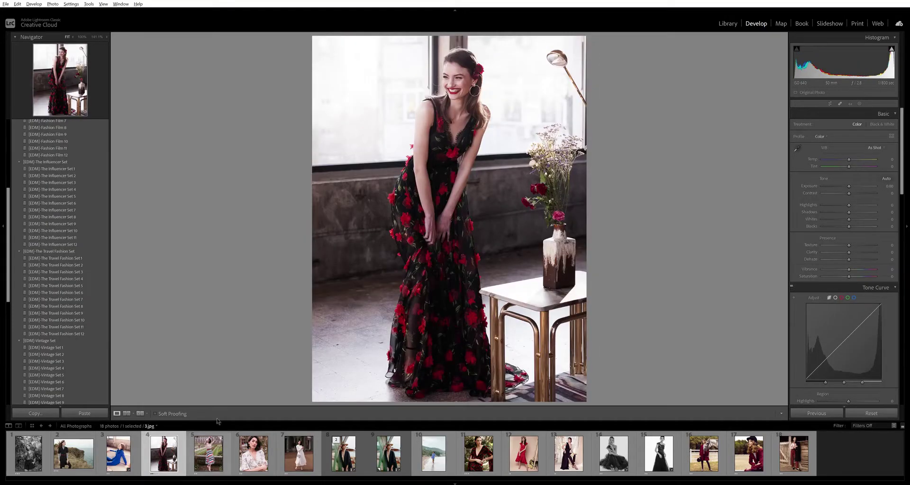
key(Left)
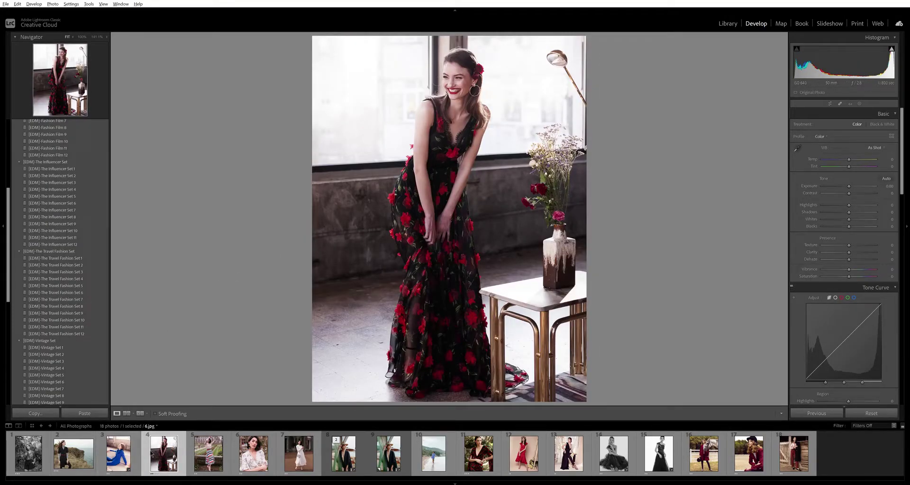
key(Right)
scroll(90, 294, down, 5)
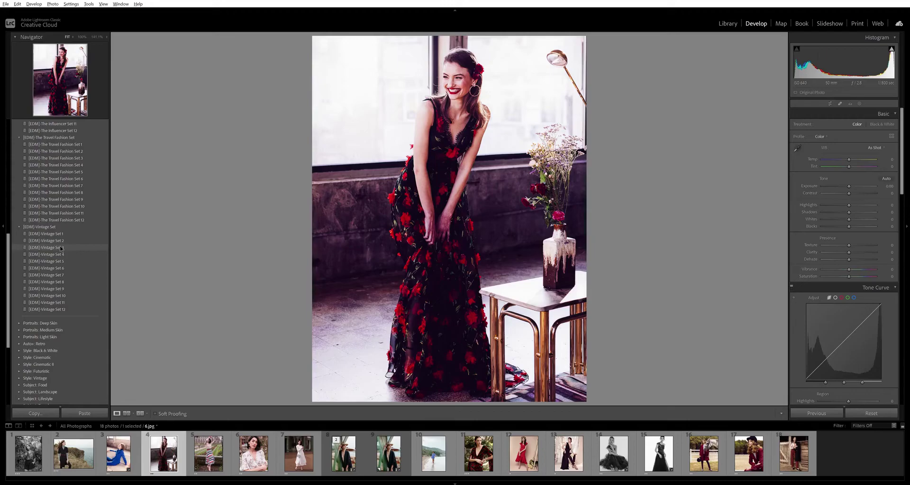
Step: Apply Vintage Set 3 to the floral-dress photo with Shadows +45 and Saturation -20
click(61, 247)
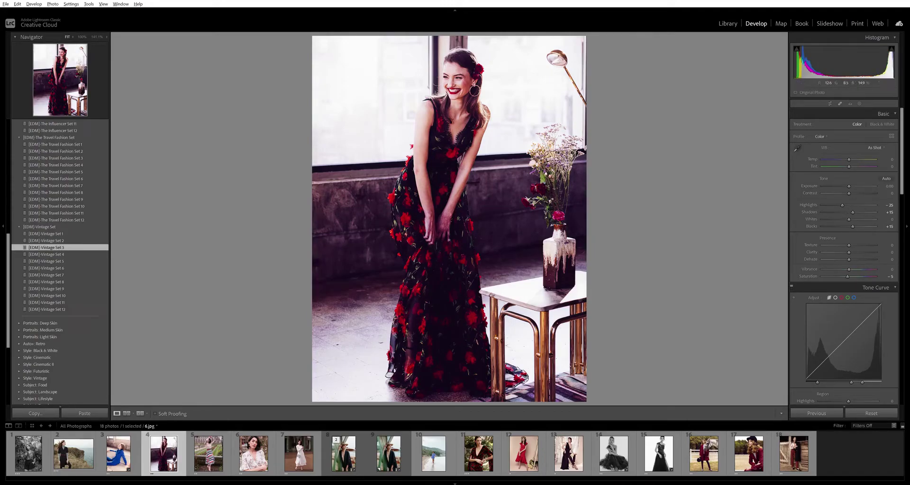
drag(853, 212, 861, 212)
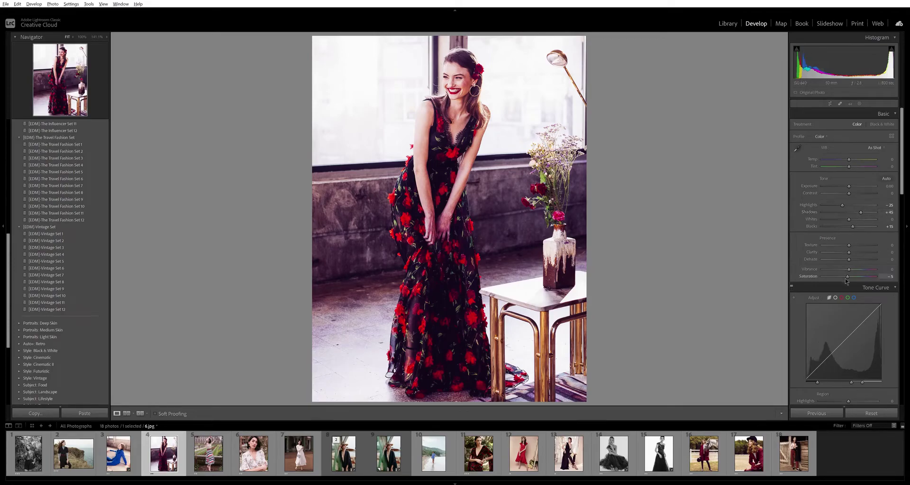
drag(848, 279, 845, 280)
click(458, 81)
click(464, 96)
click(208, 453)
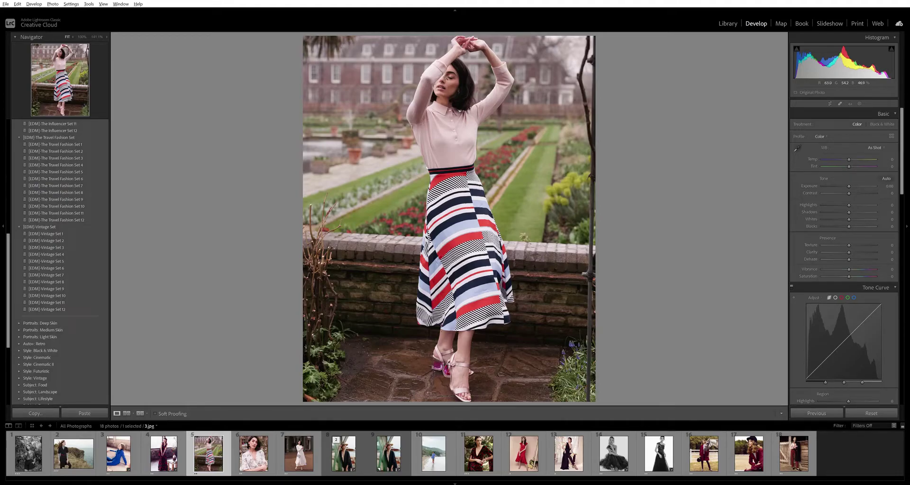
Step: Apply Vintage Set 11 to the striped-skirt photo with Temp -10 and Contrast -13, comparing before/after
click(445, 77)
click(470, 217)
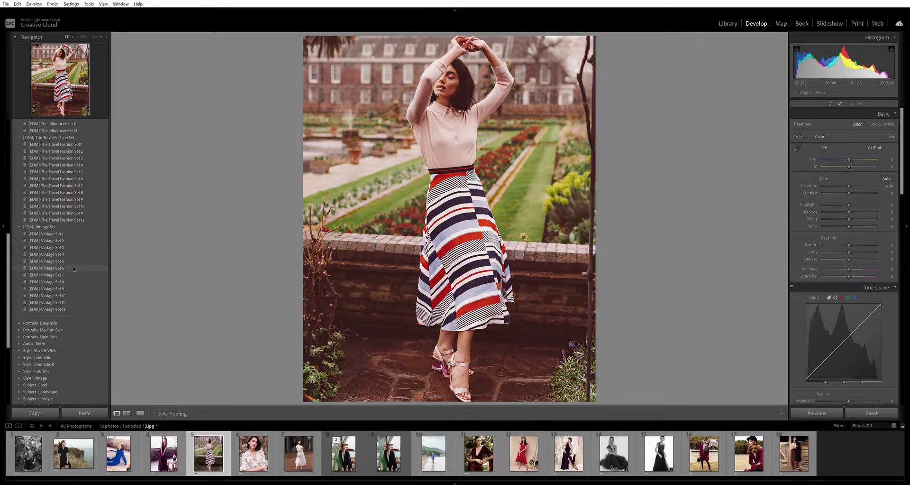
click(68, 303)
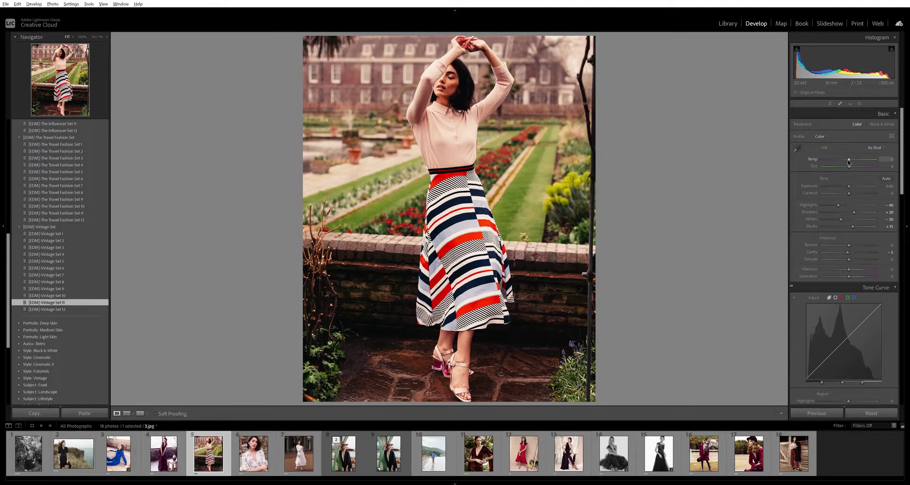
drag(849, 162, 846, 162)
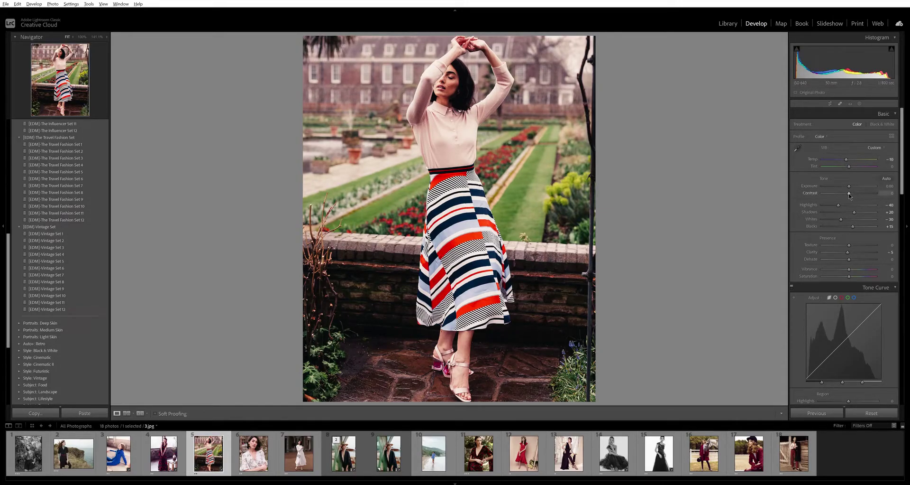
drag(849, 194, 866, 214)
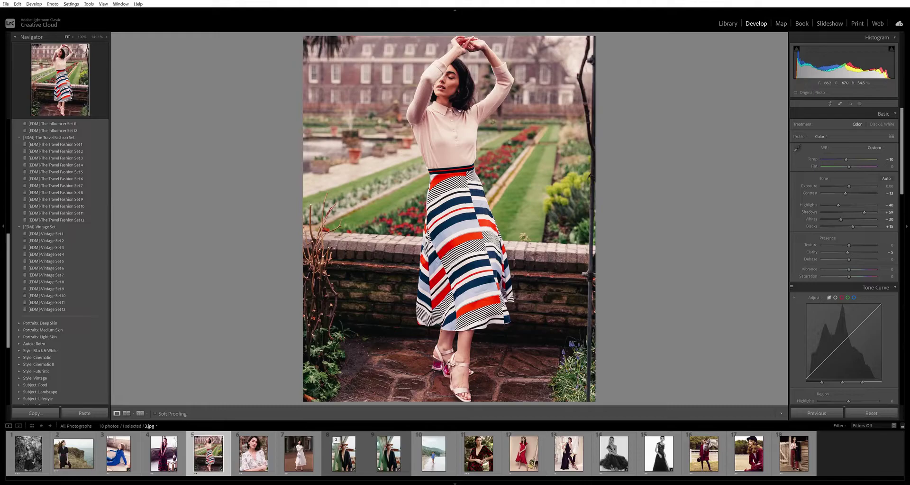
key(backslash)
key(backslash)
key(backslash)
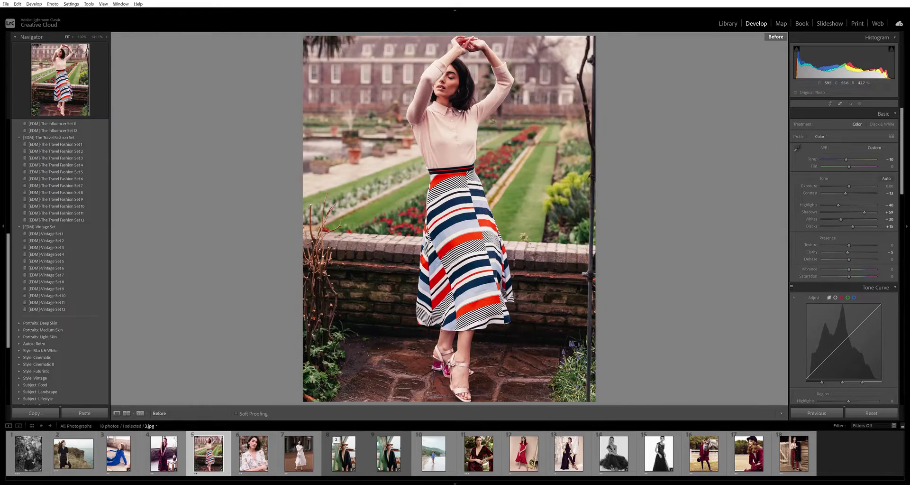
key(backslash)
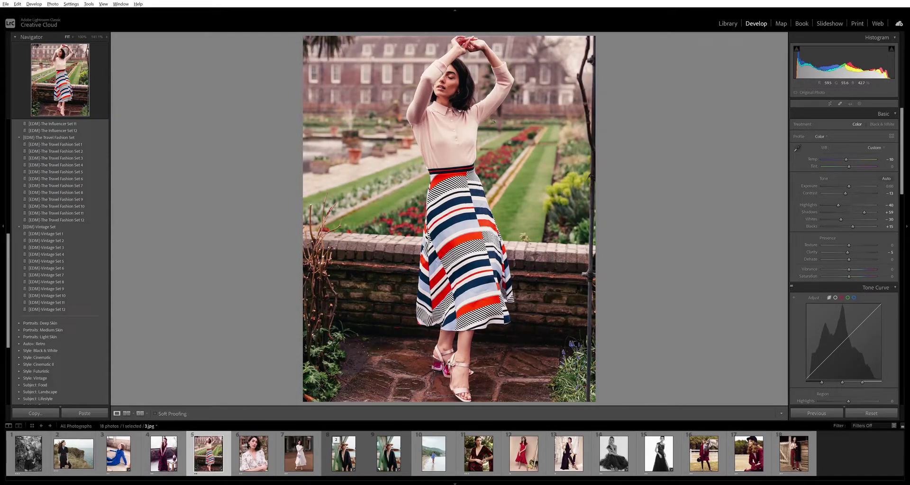
key(backslash)
key(backslash)
Step: Select the red-coat portrait, browse the presets, then switch to photo 13
click(749, 453)
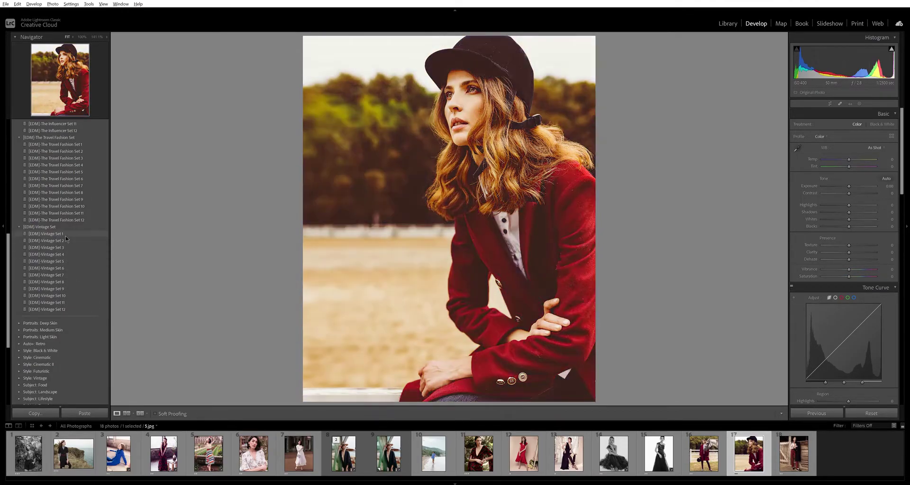
scroll(85, 275, up, 2)
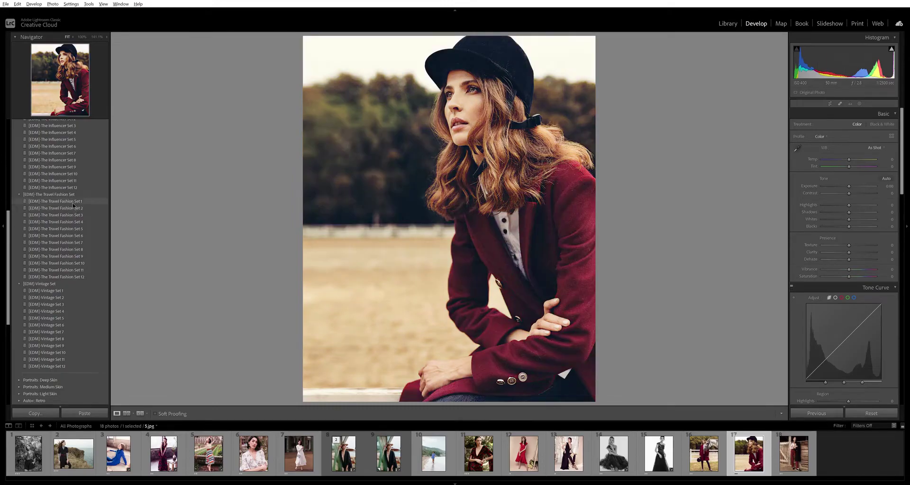
scroll(83, 235, up, 2)
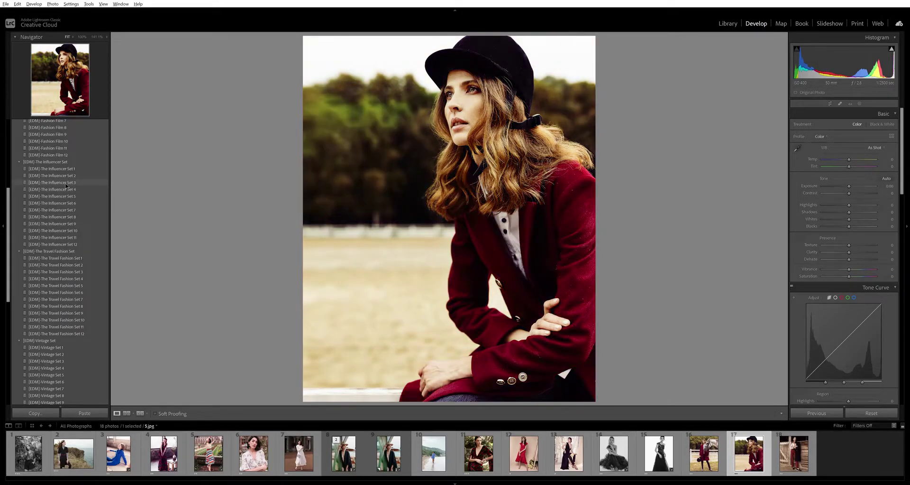
scroll(70, 195, up, 3)
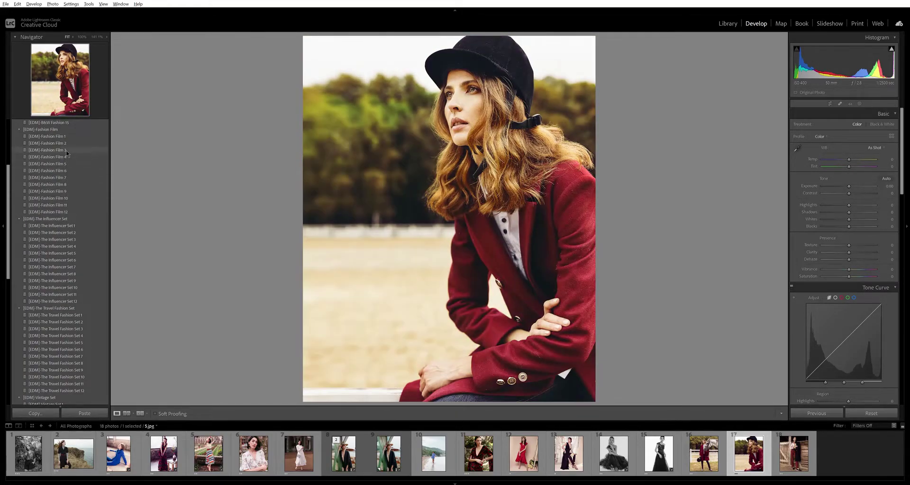
scroll(74, 236, up, 5)
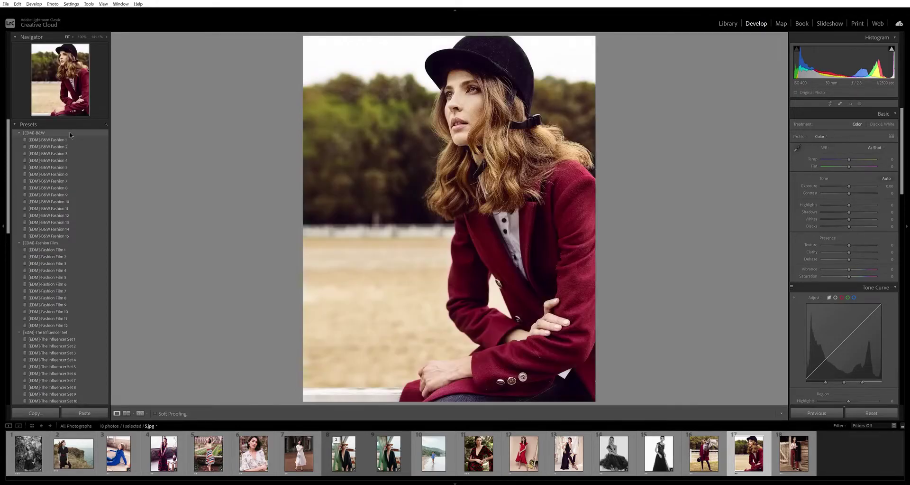
click(569, 453)
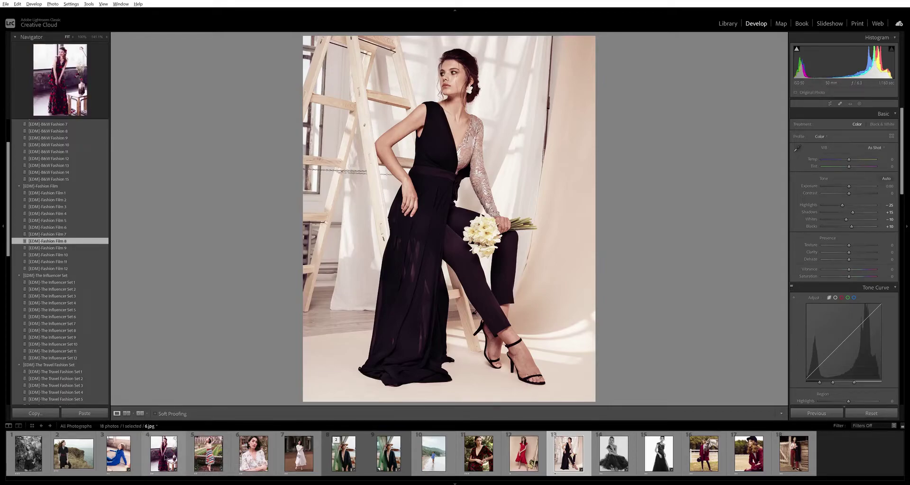
Step: Select photos 4, 3 and 1 in the filmstrip
click(165, 458)
ctrl+click(118, 459)
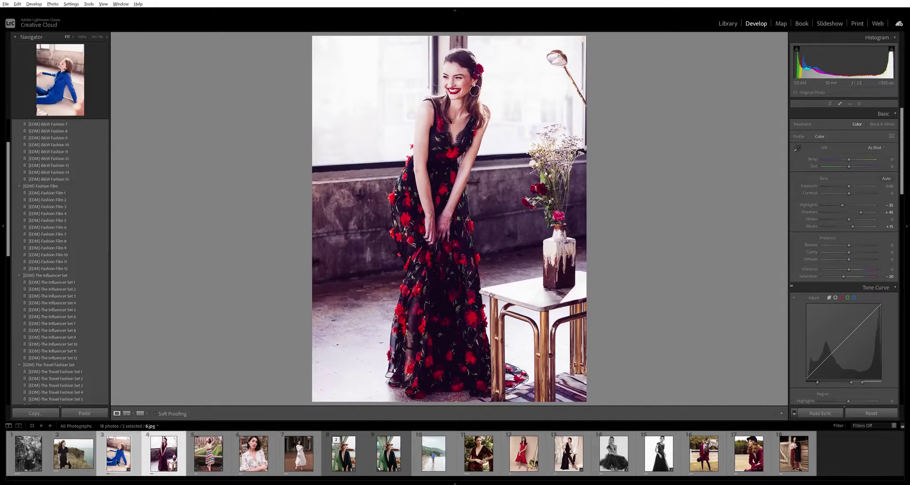
click(118, 458)
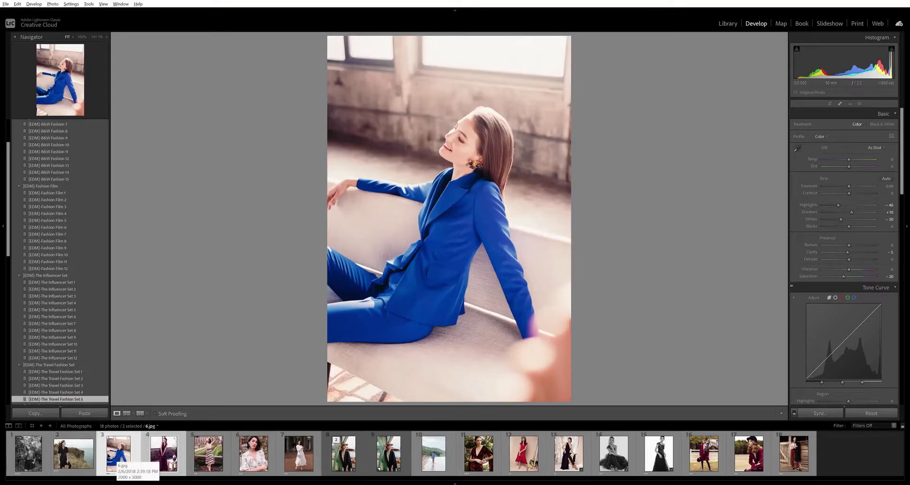
ctrl+click(30, 454)
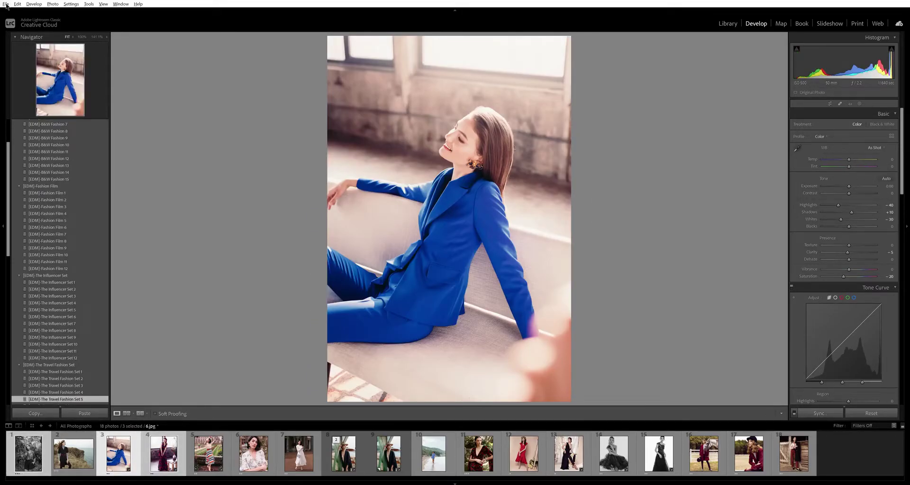
Step: Export the three selected photos as JPEG files
click(5, 4)
click(26, 102)
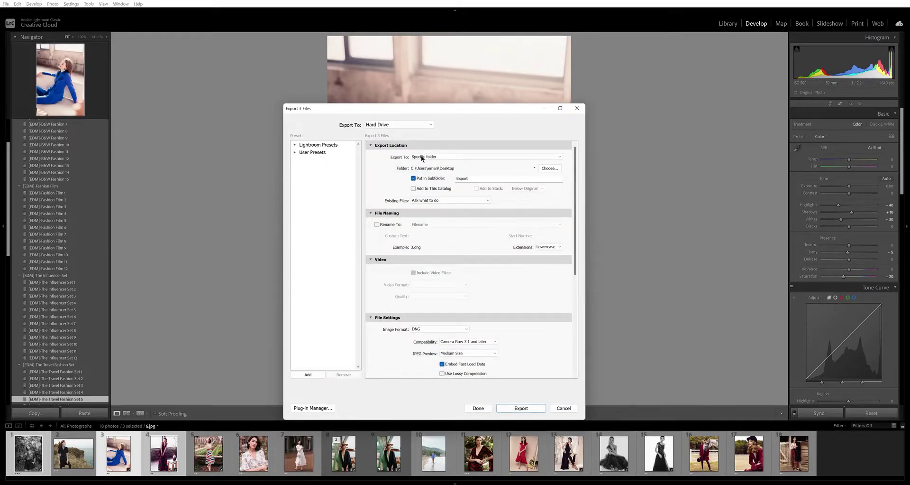
scroll(471, 285, down, 5)
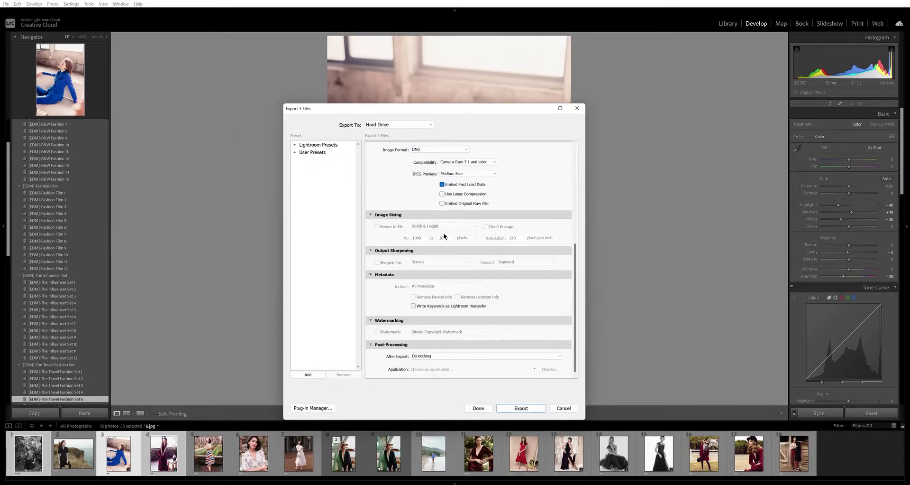
drag(575, 315, 574, 235)
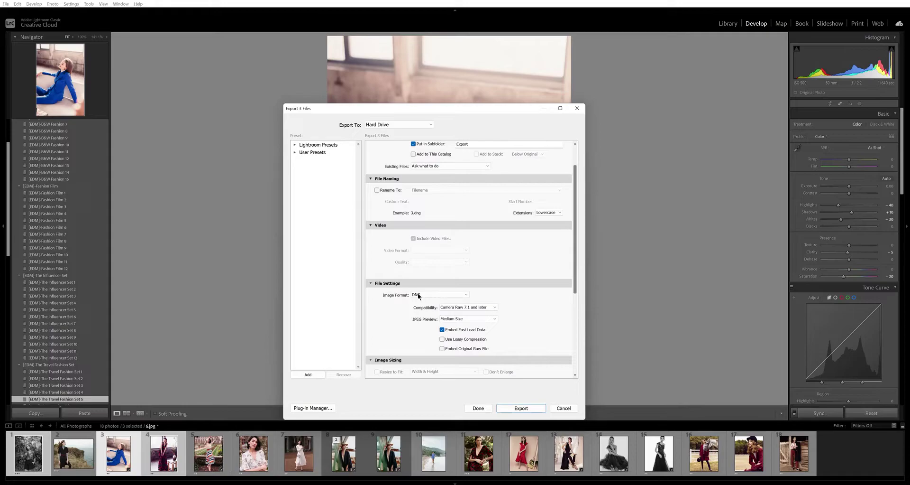
click(443, 294)
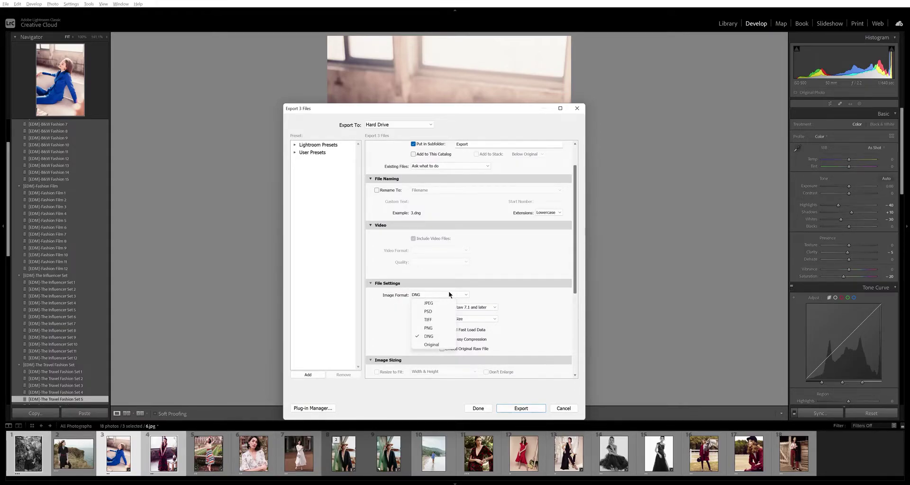
click(441, 304)
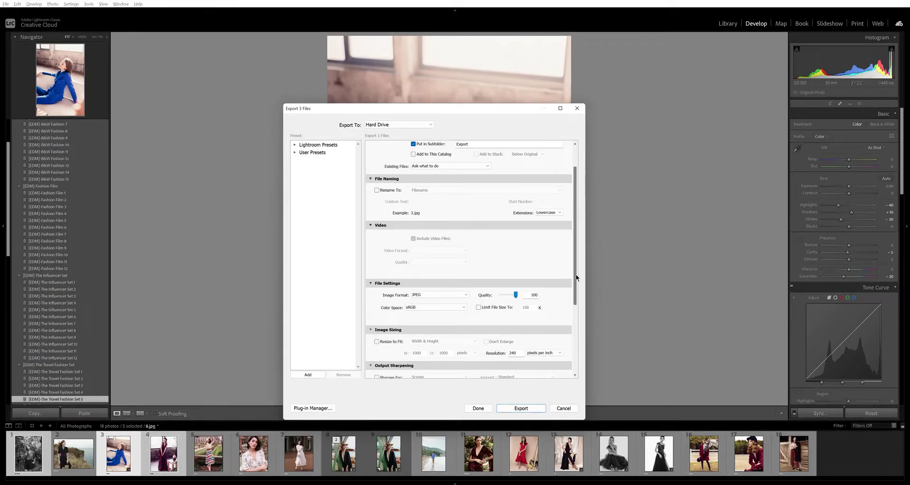
click(522, 408)
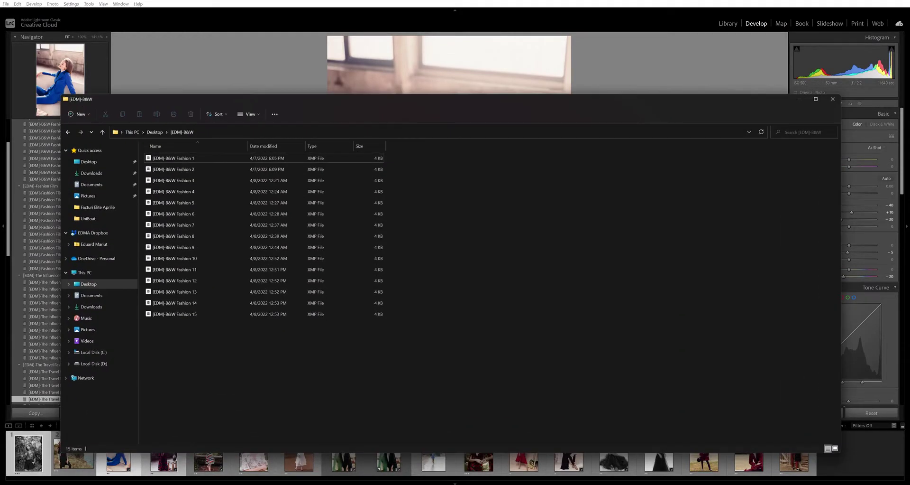
Step: Open Desktop > Export, show it as Large icons, and open exported image 3
click(154, 133)
double_click(170, 213)
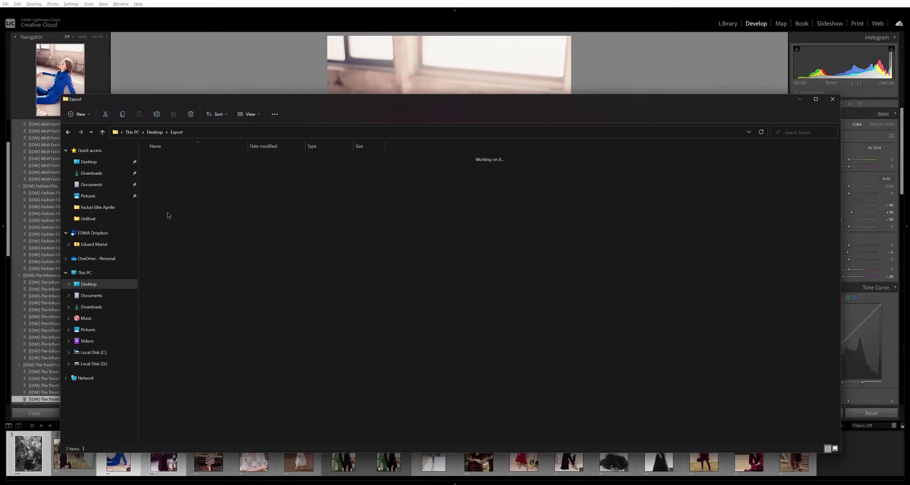
drag(241, 100, 284, 85)
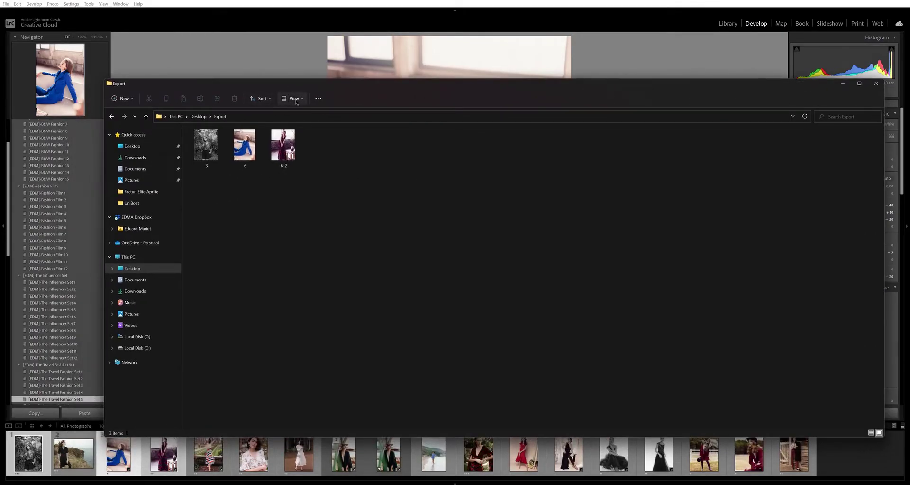
click(296, 99)
click(297, 122)
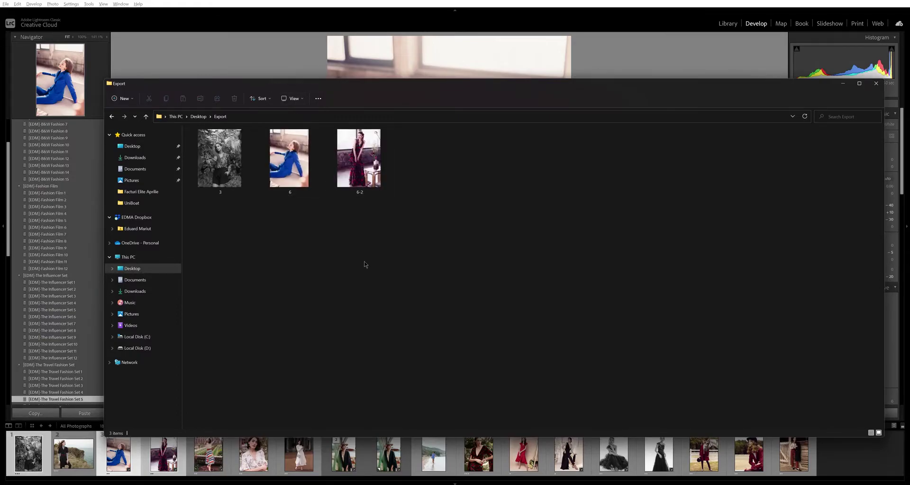
double_click(246, 174)
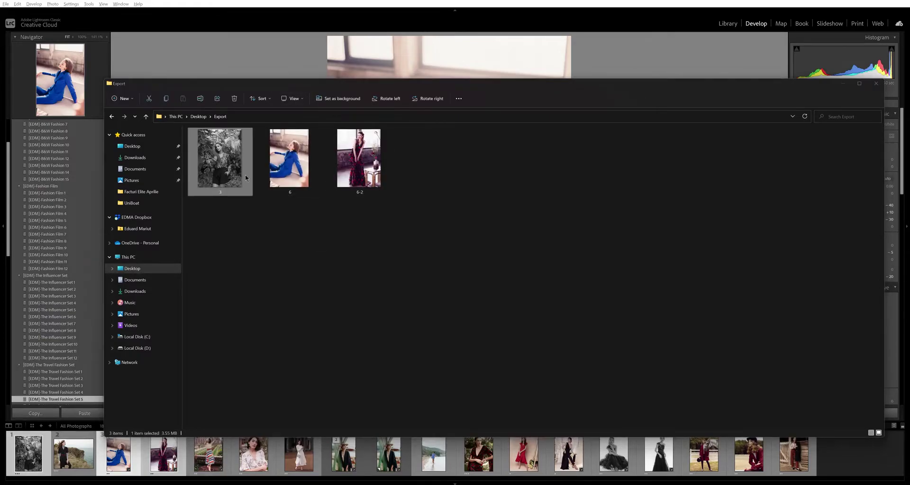